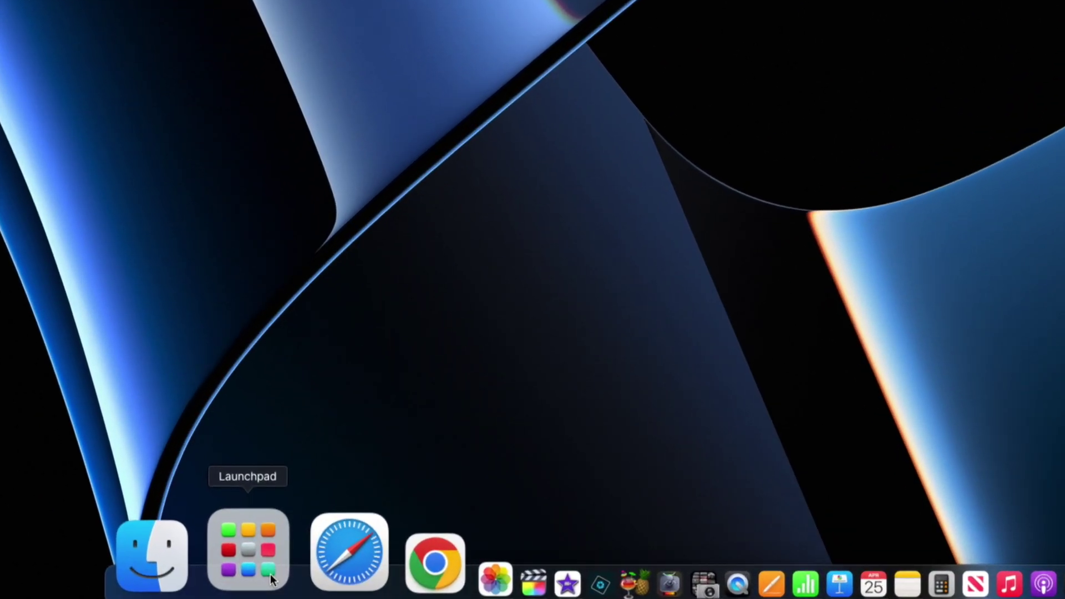
# Step: Launch Toast 19 Titanium from Launchpad and move its window toward the screen centre
pyautogui.click(270, 574)
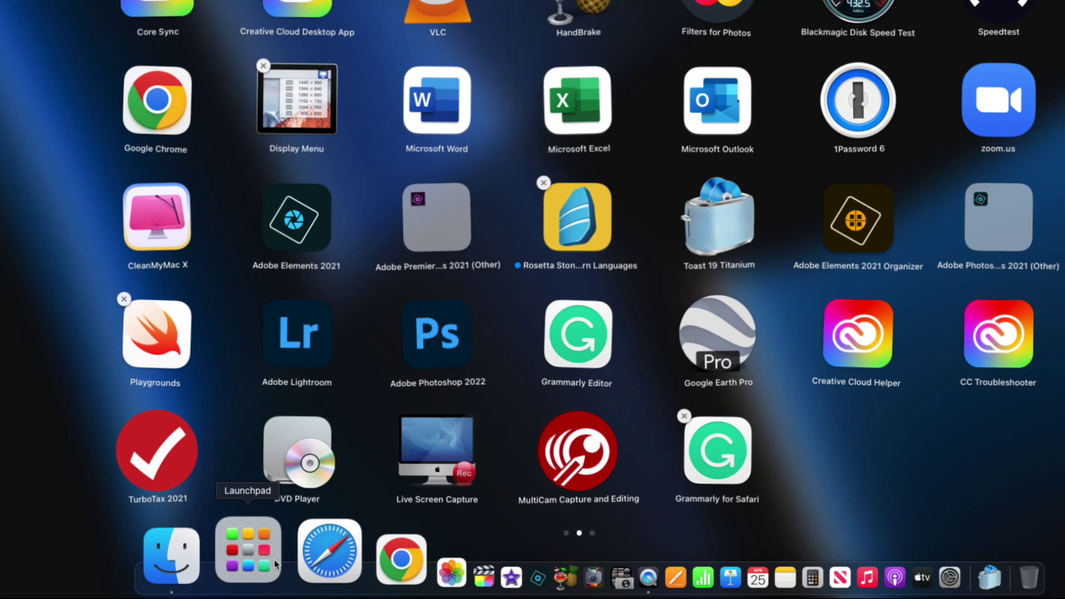
pyautogui.hscroll(5, 575, 280)
pyautogui.hscroll(-3, 578, 279)
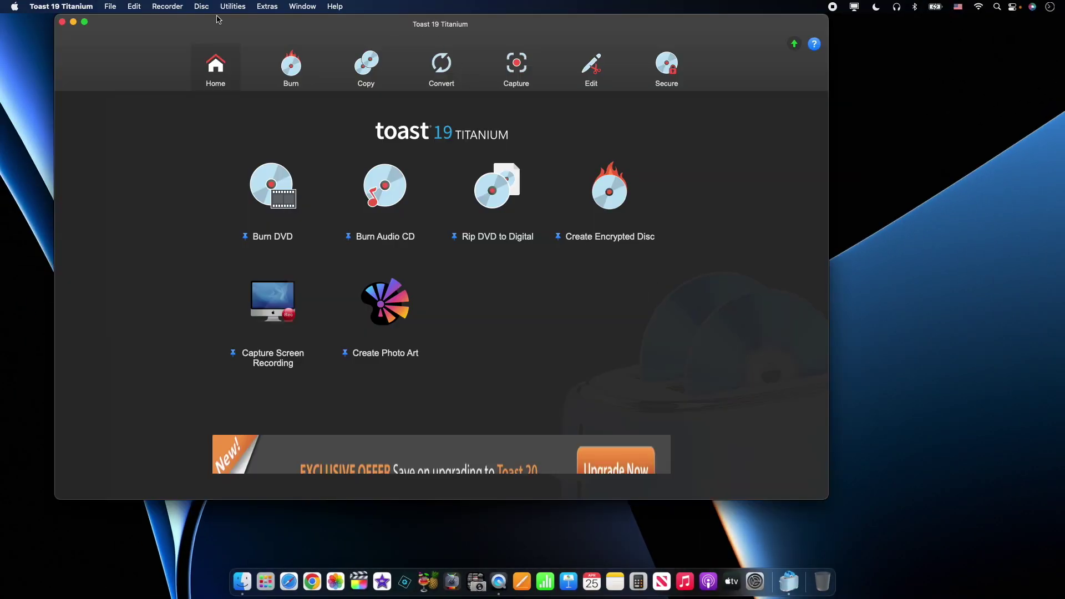
pyautogui.click(208, 25)
pyautogui.moveTo(207, 25); pyautogui.dragTo(329, 34)
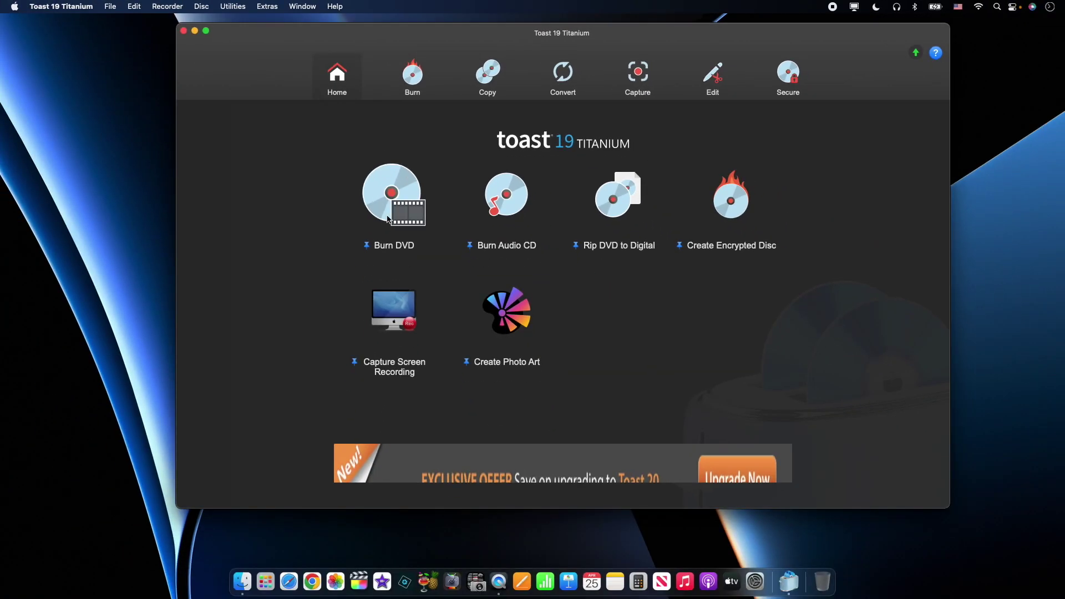
# Step: Start a new DVD project under Burn Videos in the Burn categories
pyautogui.click(385, 222)
pyautogui.click(324, 85)
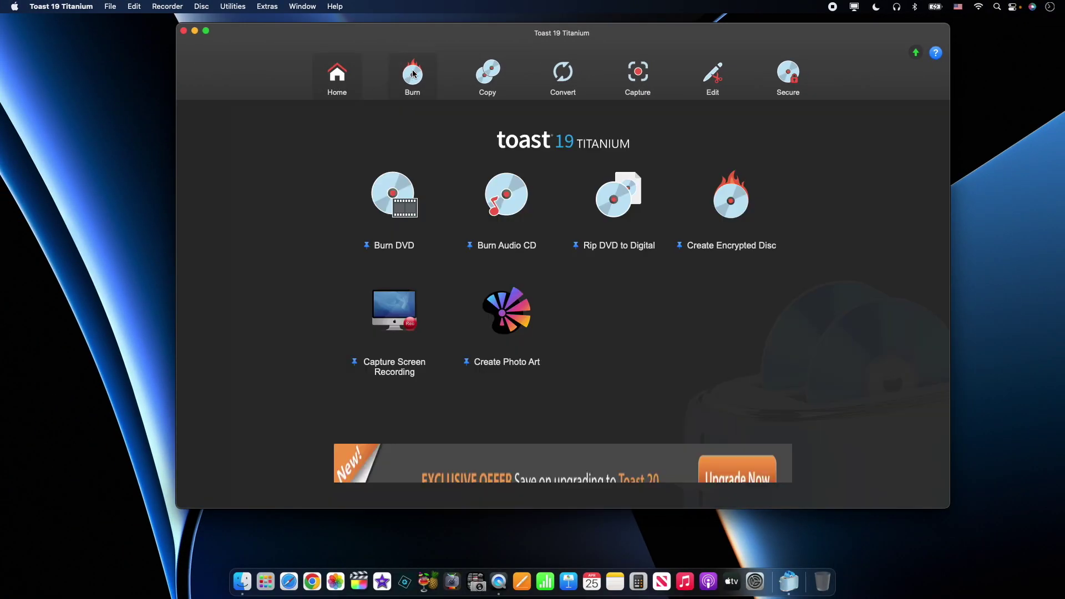
pyautogui.click(412, 74)
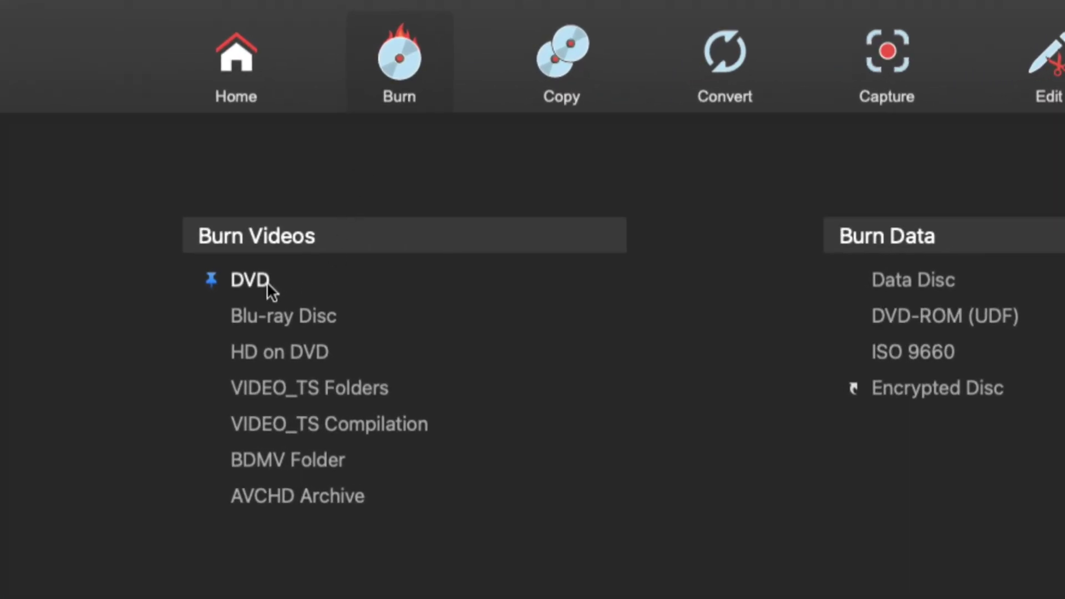
pyautogui.click(275, 267)
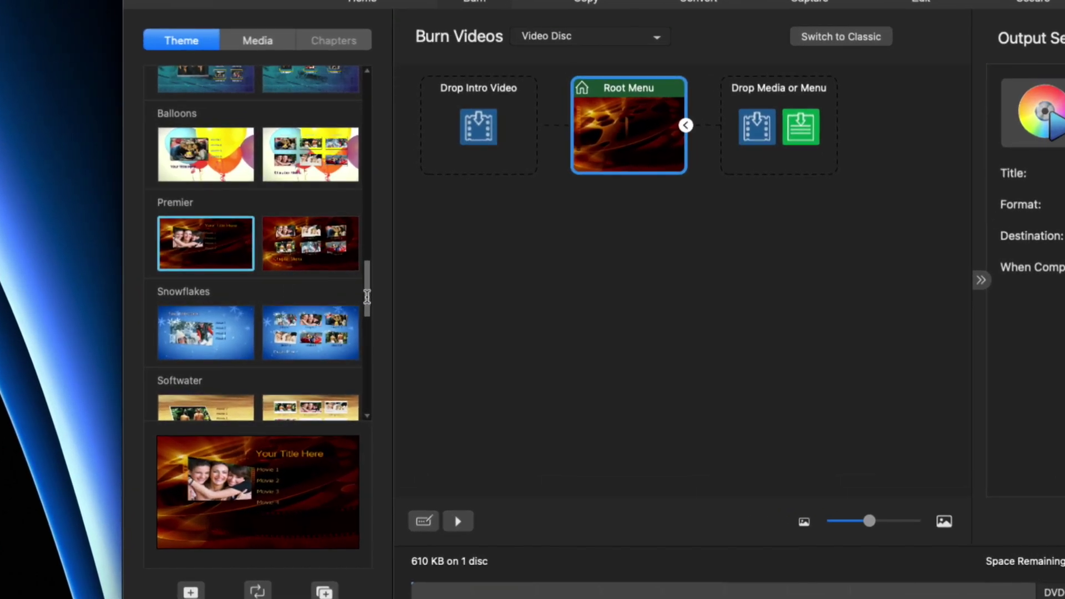
pyautogui.moveTo(361, 296); pyautogui.dragTo(366, 95)
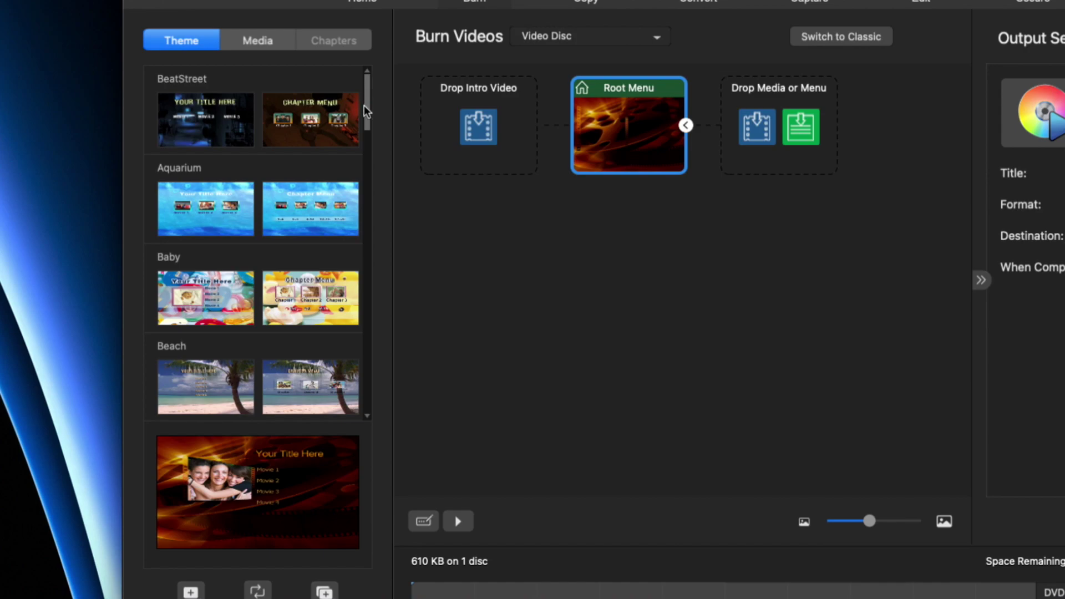
pyautogui.moveTo(366, 111); pyautogui.dragTo(361, 418)
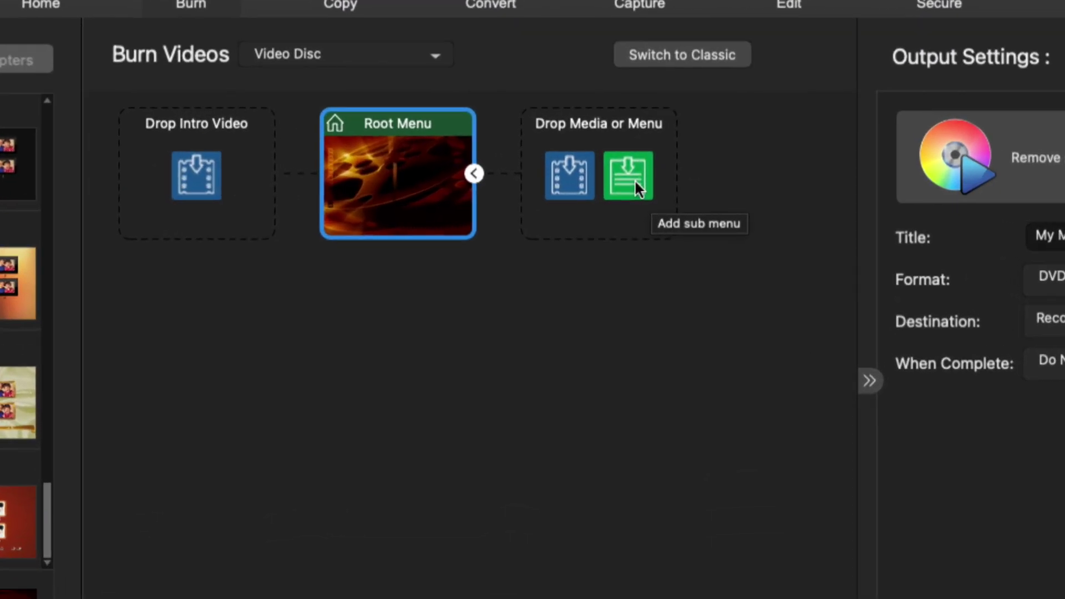
# Step: Add a submenu under the Root Menu and title it 'Sub Menu 1'
pyautogui.click(635, 179)
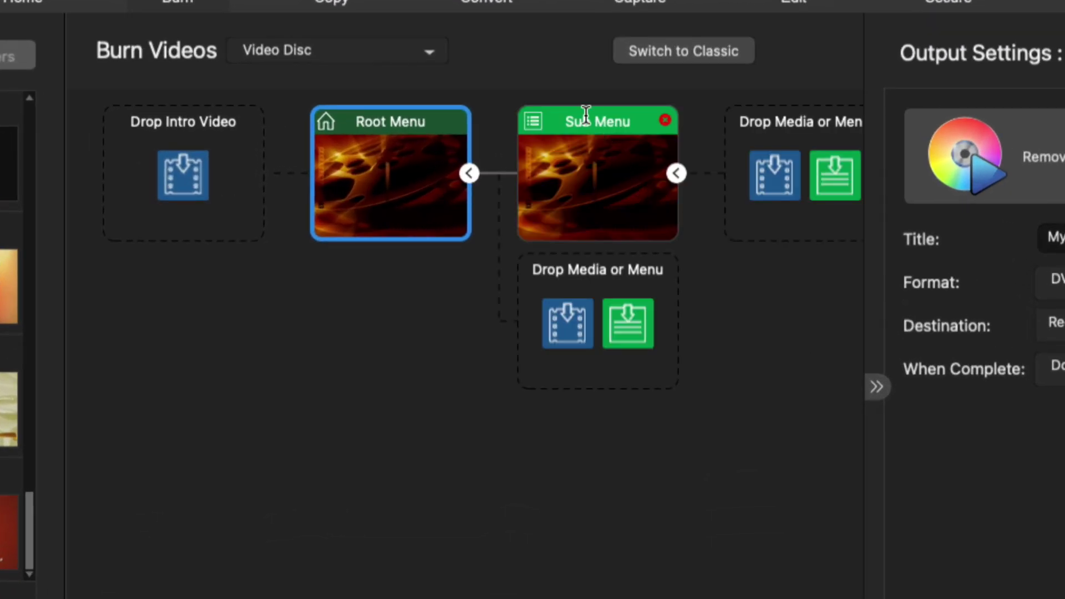
pyautogui.click(577, 127)
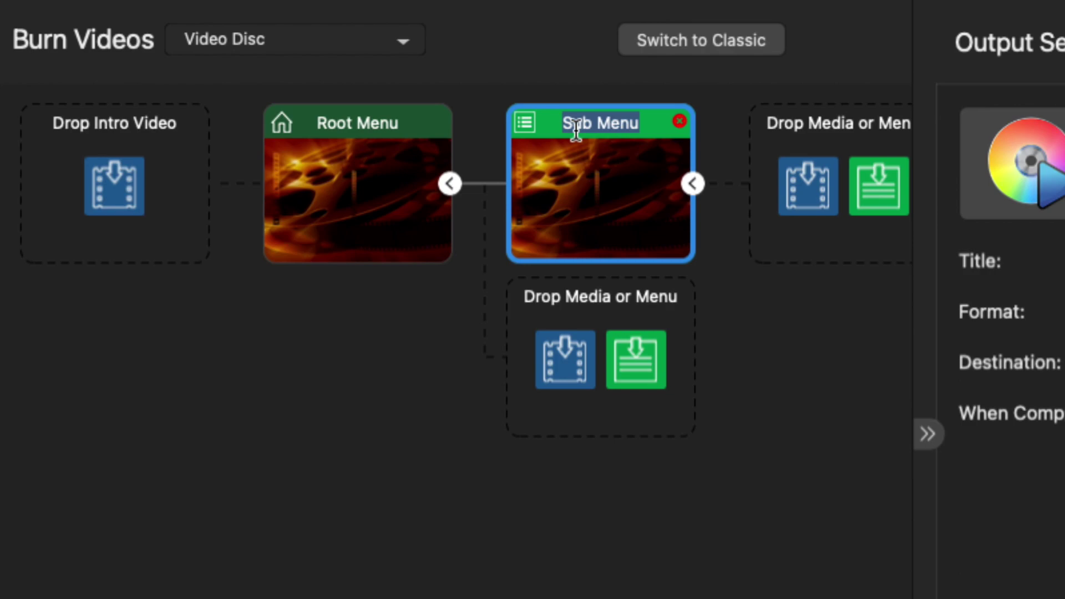
pyautogui.write('Su')
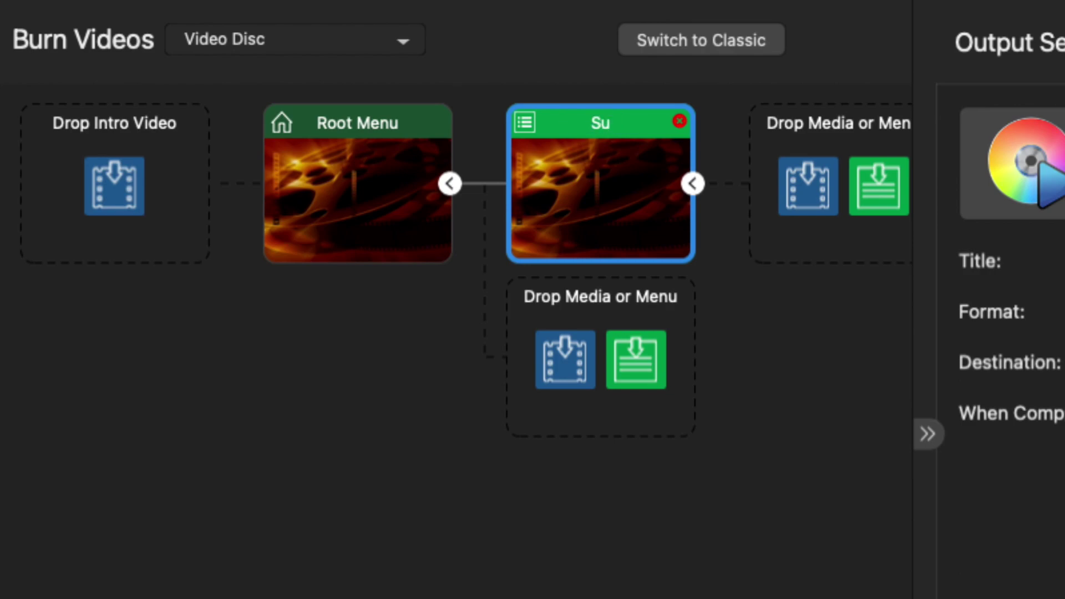
pyautogui.write('b Me')
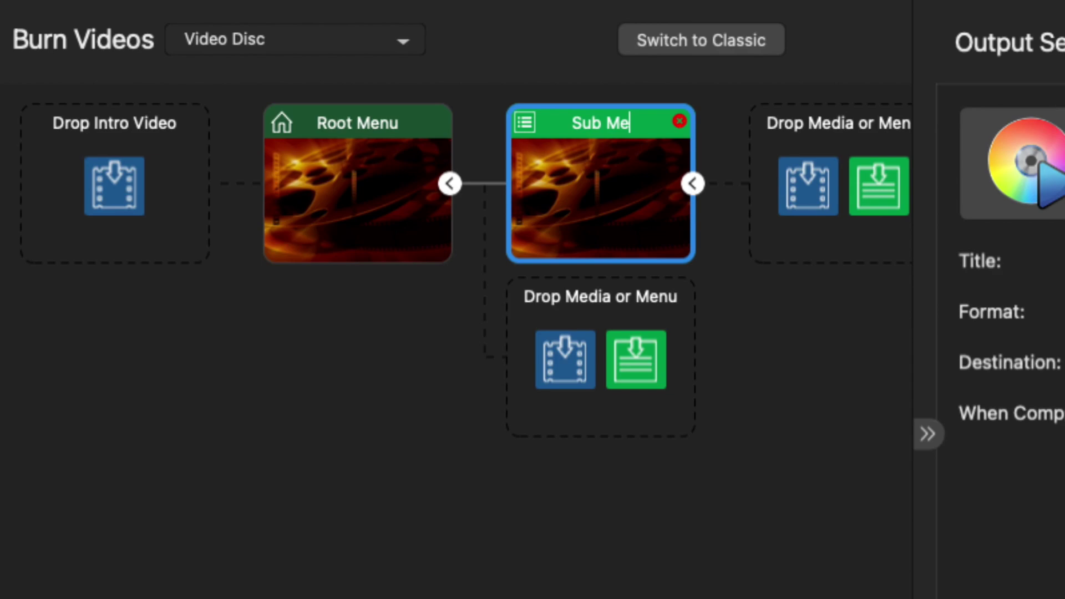
pyautogui.write('nu 1')
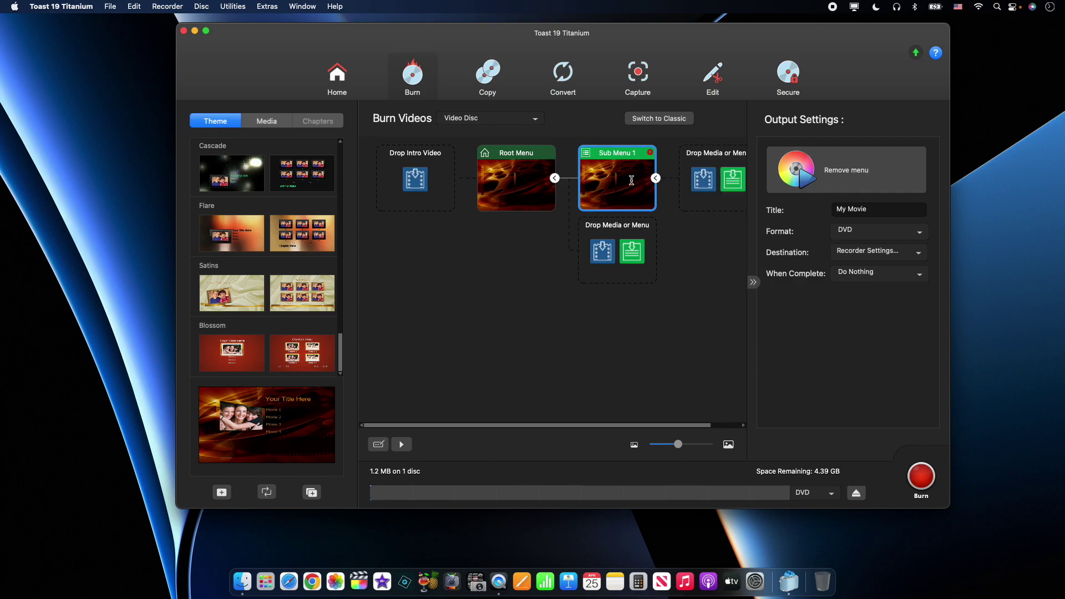
pyautogui.click(402, 444)
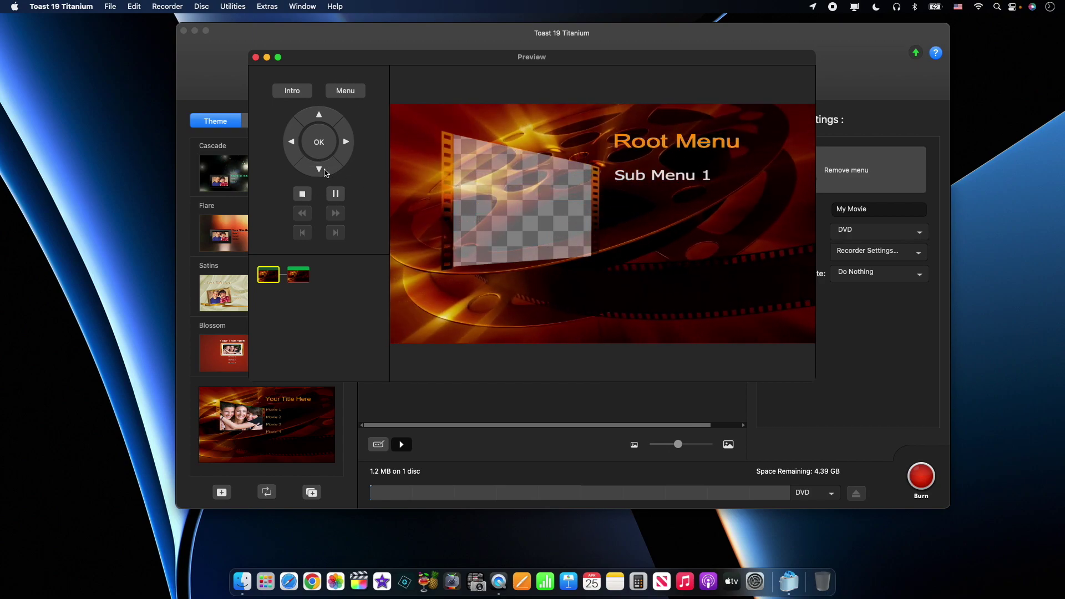
pyautogui.click(635, 181)
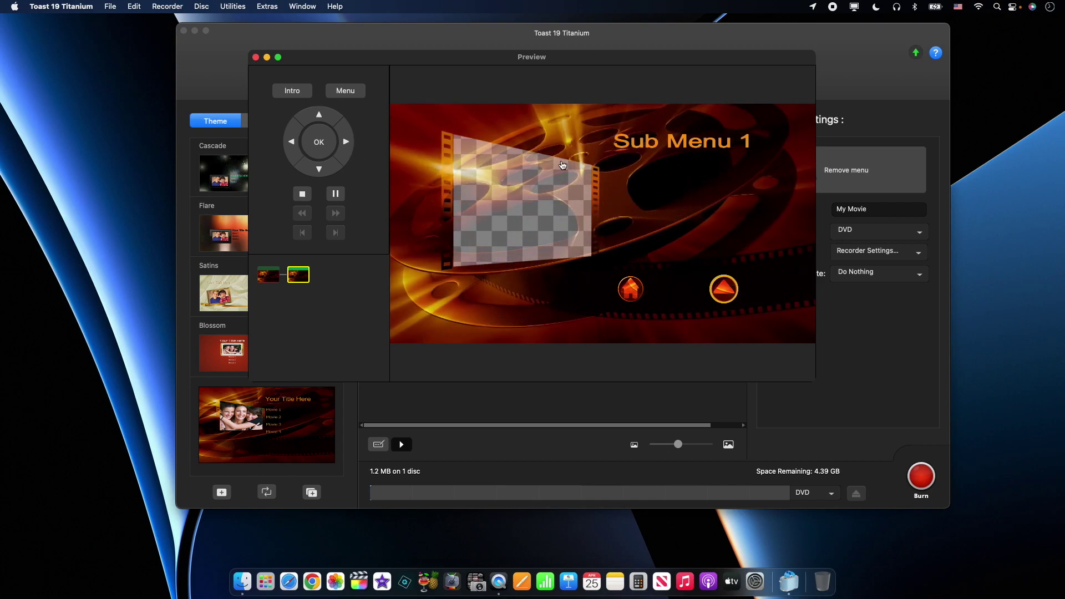
pyautogui.click(256, 58)
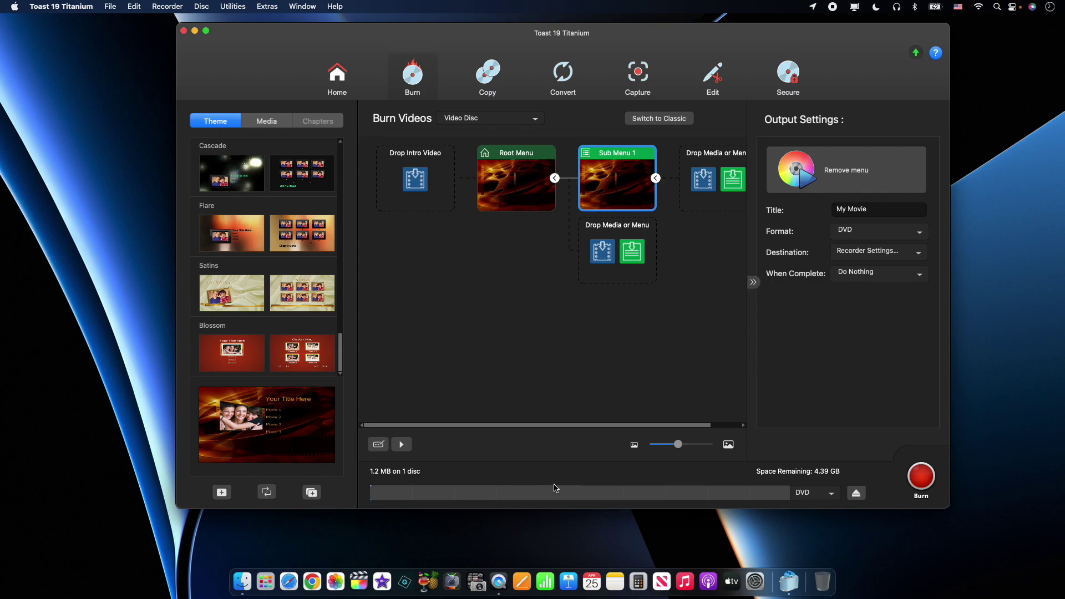
# Step: Set 4-4-2.mov as the intro video and add it as a title under Sub Menu 1
pyautogui.click(499, 581)
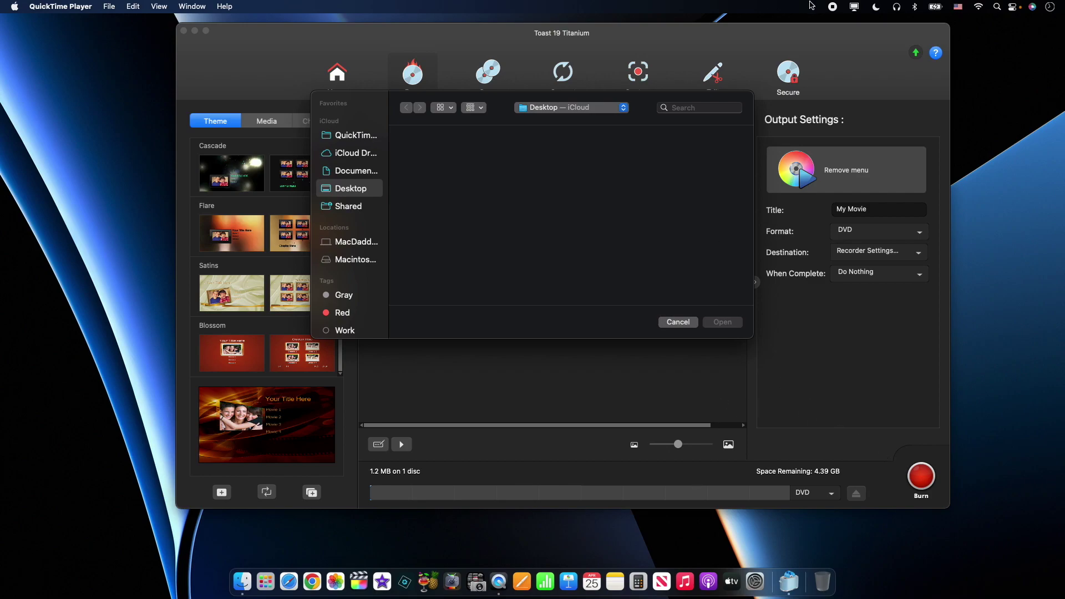
pyautogui.click(832, 7)
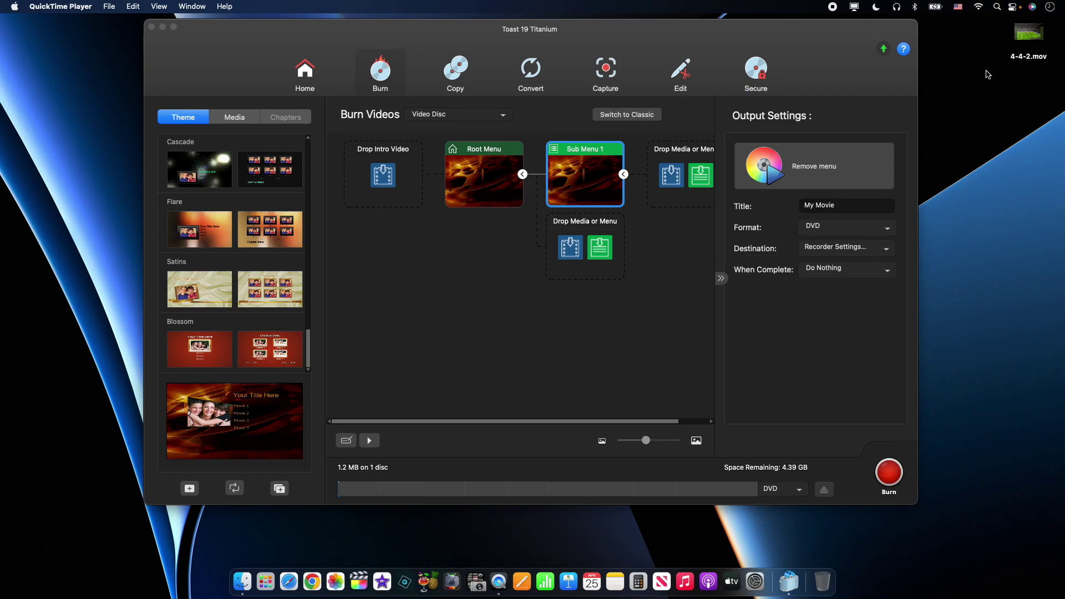
pyautogui.moveTo(1027, 43); pyautogui.dragTo(389, 189)
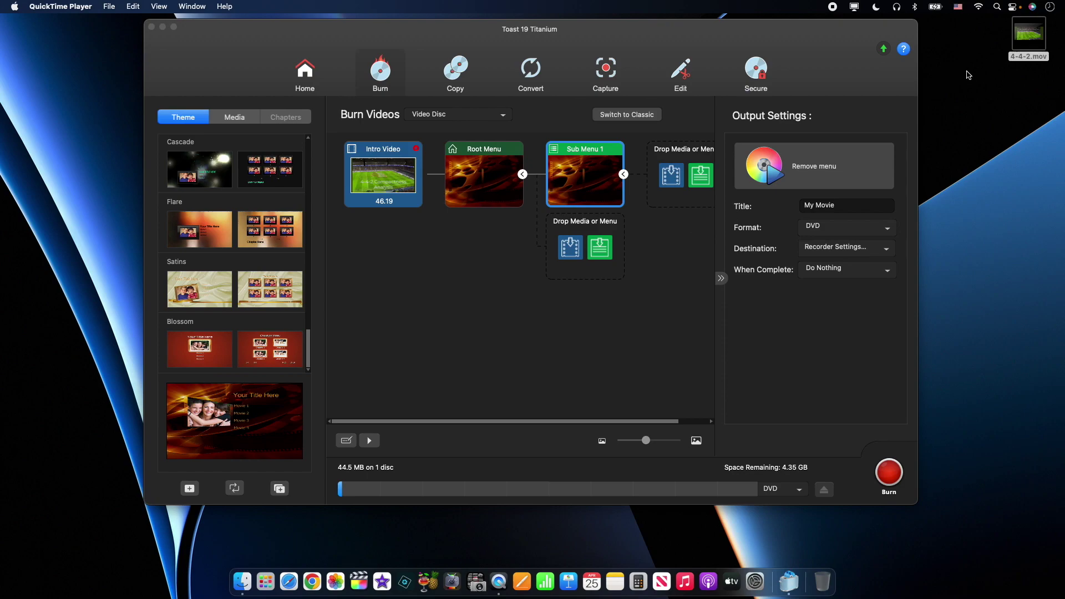
pyautogui.moveTo(1026, 43); pyautogui.dragTo(677, 177)
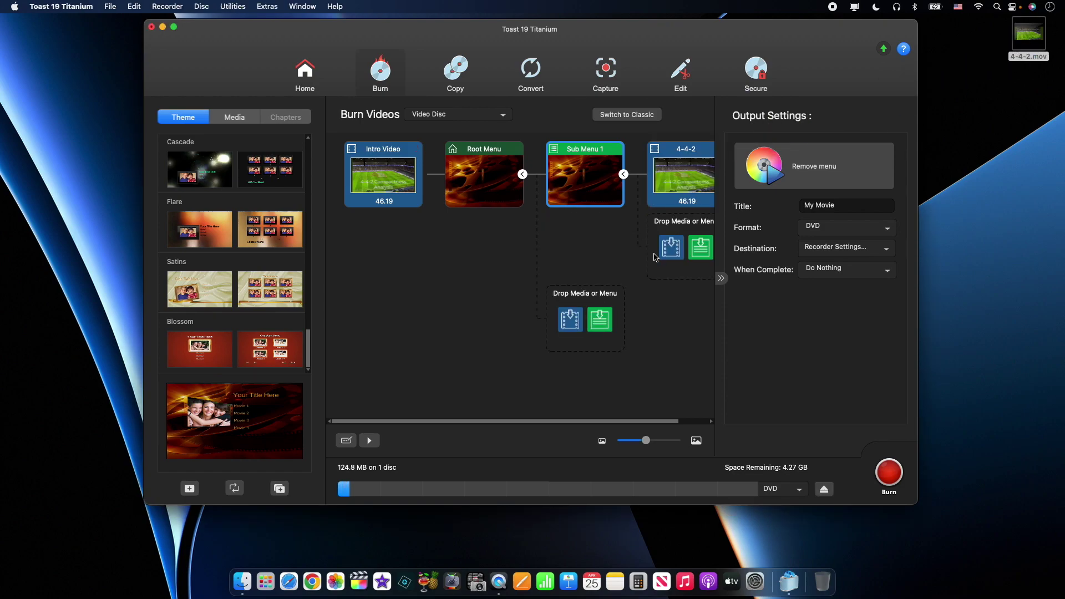
# Step: Relabel the Sub Menu 1 button on the Root Menu page as 'Formations'
pyautogui.click(491, 151)
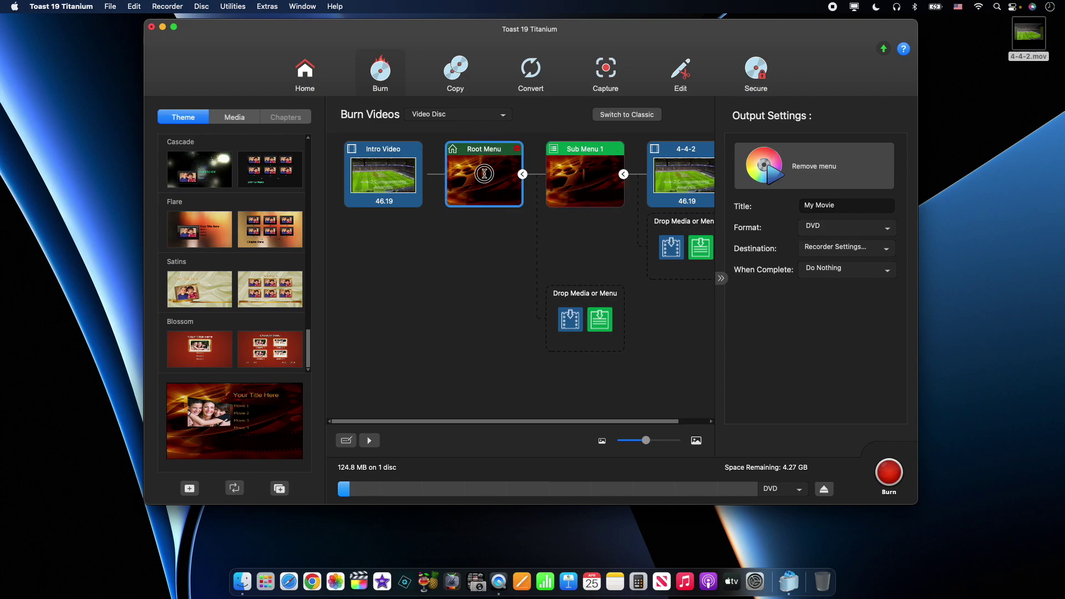
pyautogui.doubleClick(484, 173)
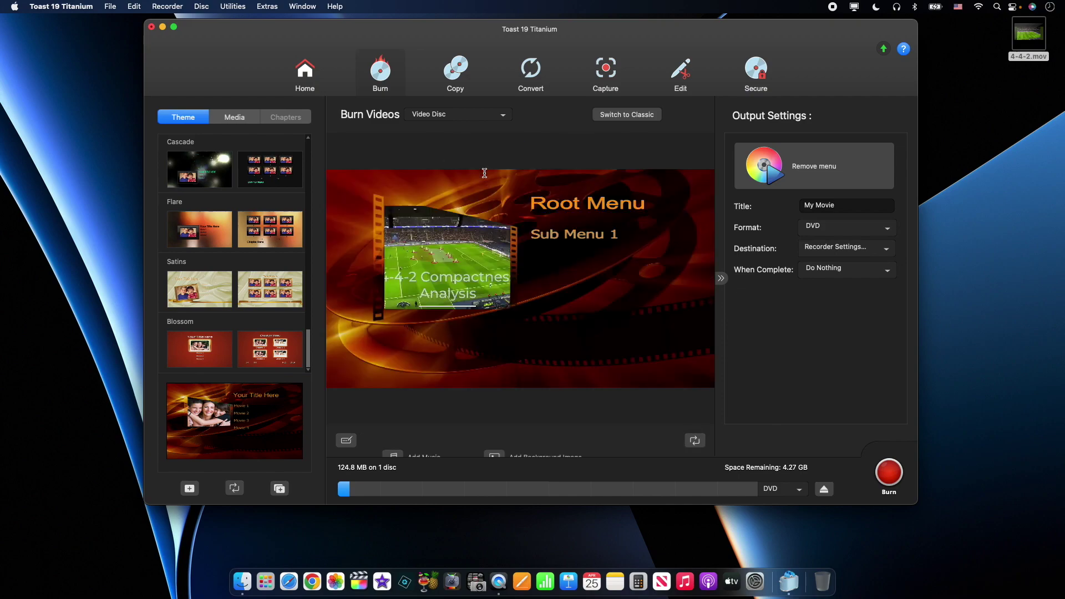
pyautogui.click(565, 240)
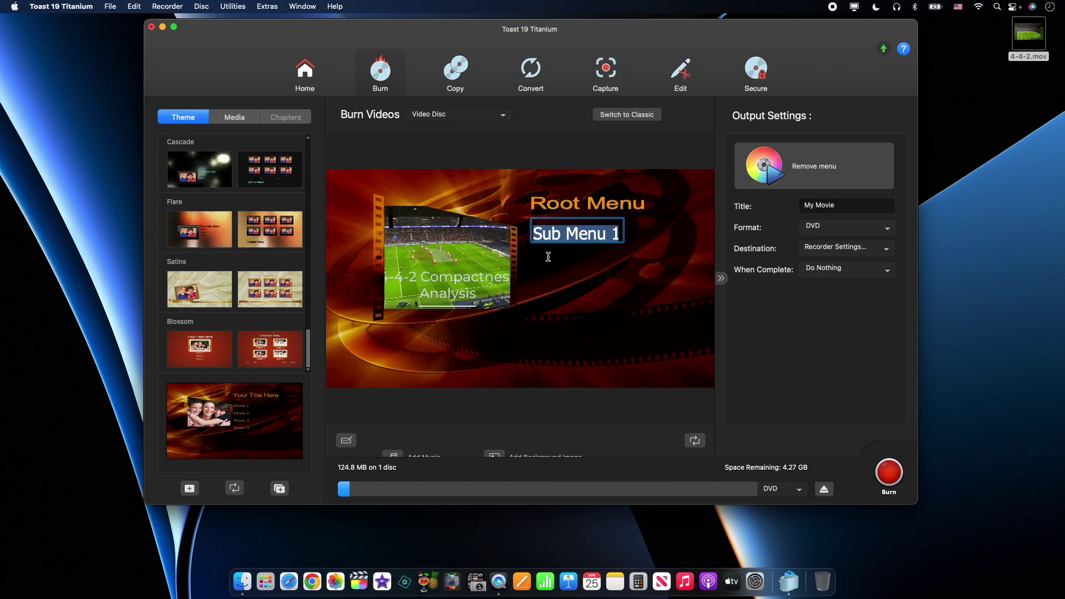
pyautogui.write('Formations')
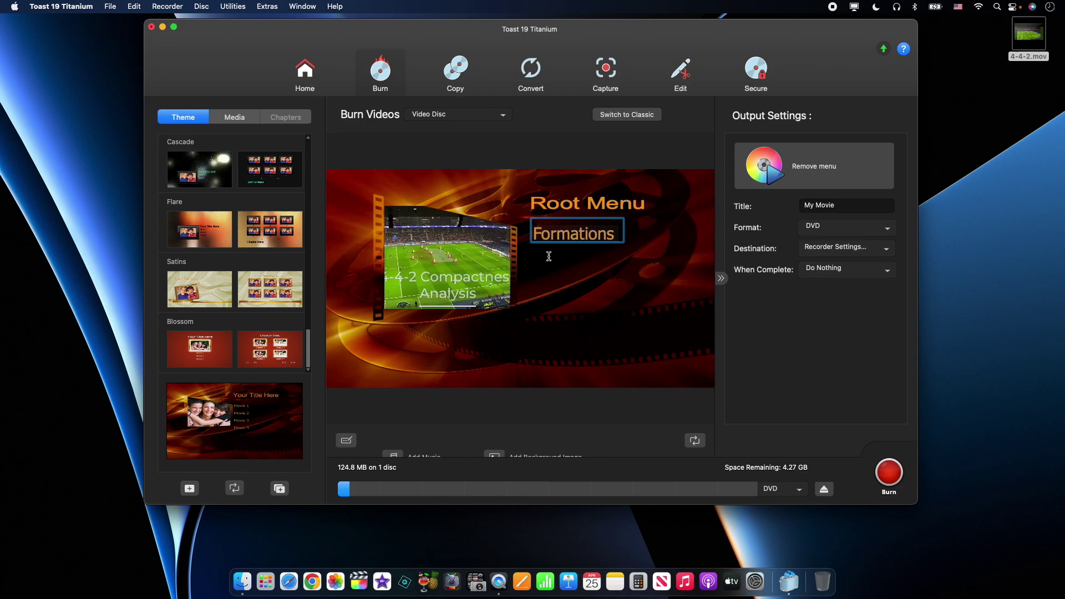
pyautogui.click(559, 209)
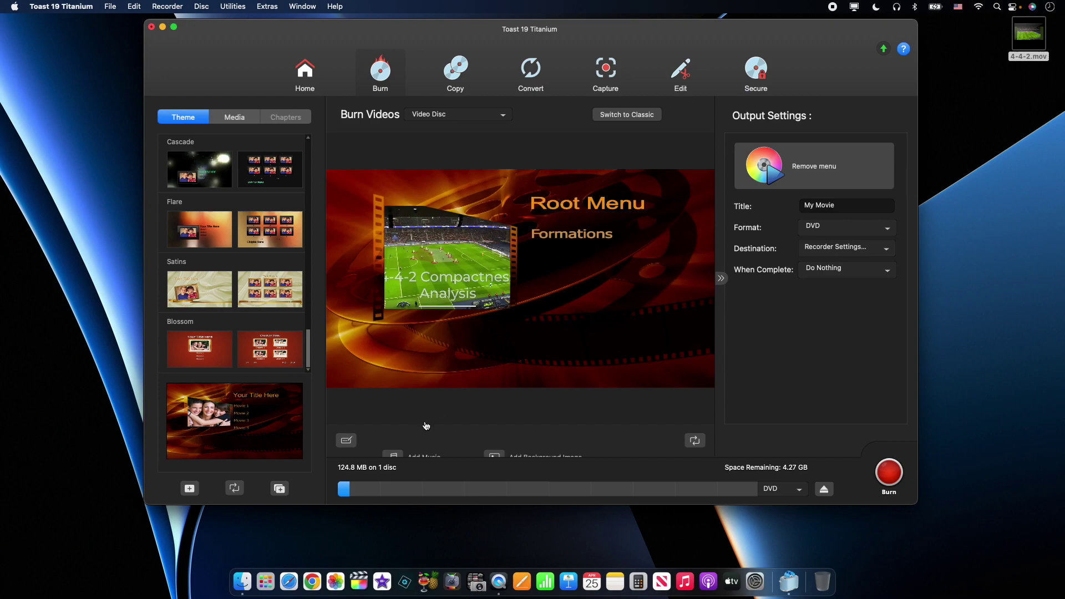
# Step: In the flowchart view, retitle the root menu 'Soccer'
pyautogui.click(347, 441)
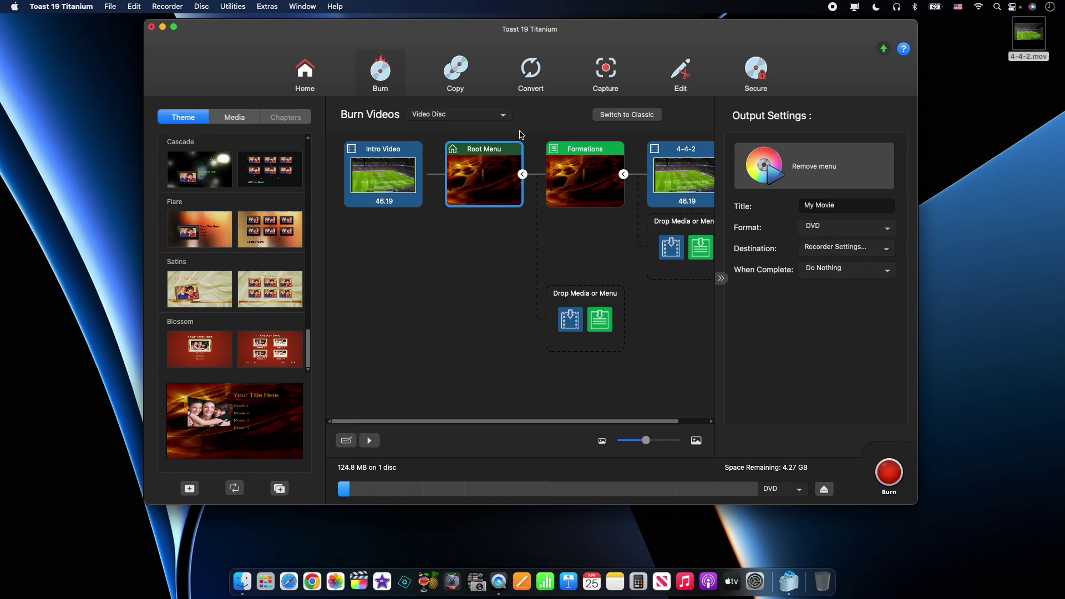
pyautogui.doubleClick(492, 151)
pyautogui.write('Soccer')
pyautogui.click(581, 153)
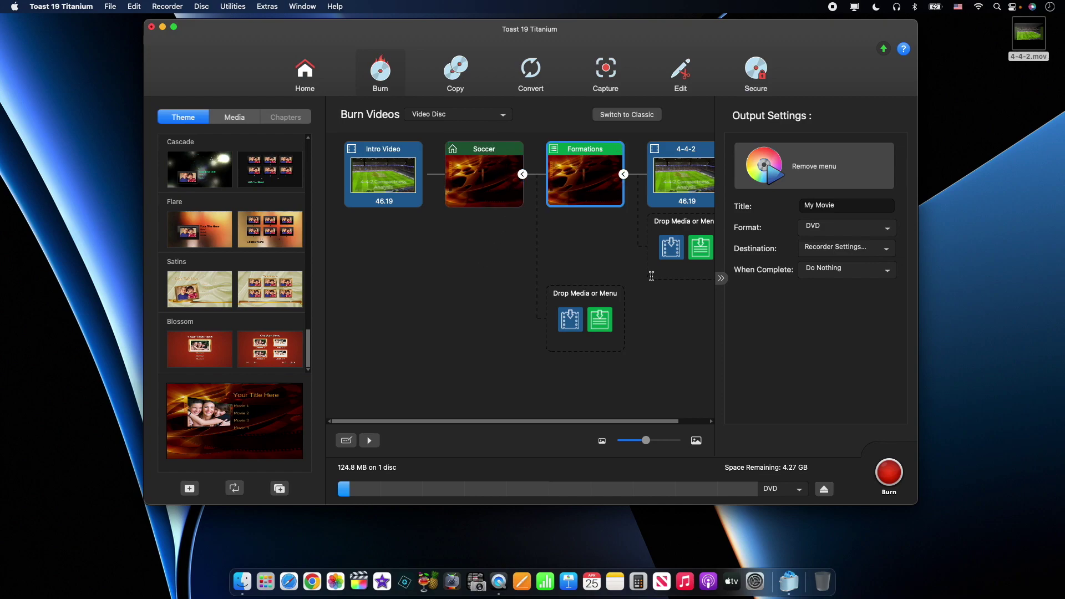
pyautogui.hscroll(3, 651, 277)
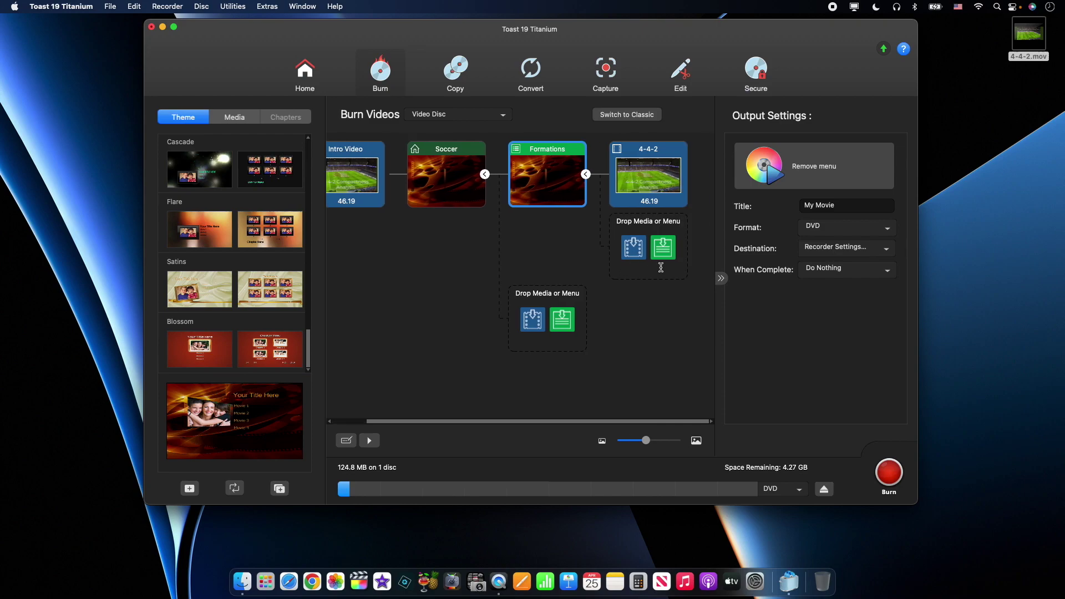
# Step: Insert a Chapter Menu between Formations and the 4-4-2 clip via its bookmark icon
pyautogui.click(647, 164)
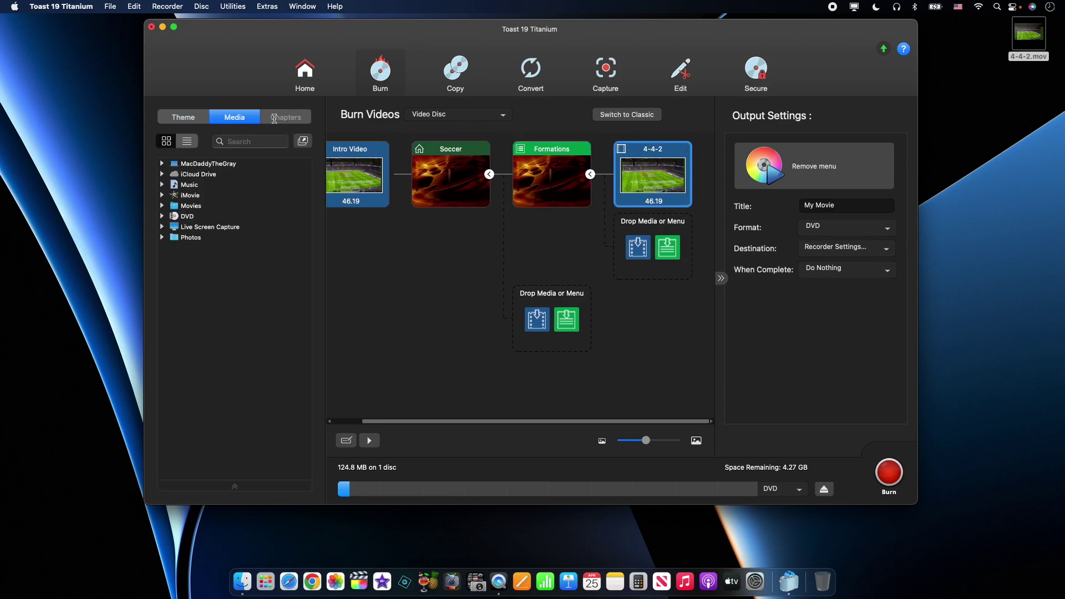
pyautogui.click(192, 118)
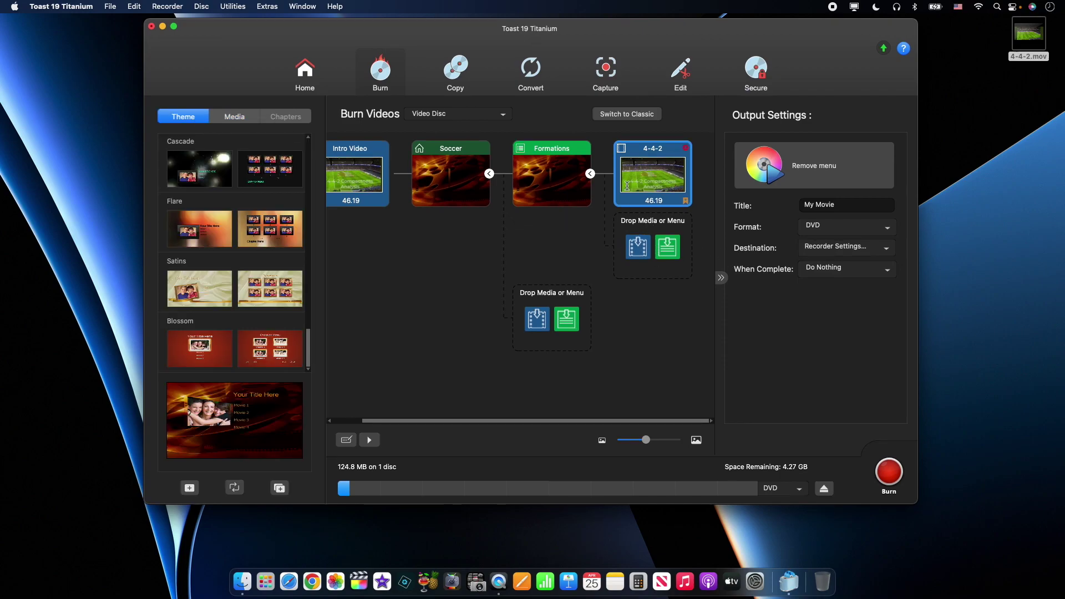
pyautogui.click(566, 185)
pyautogui.click(644, 177)
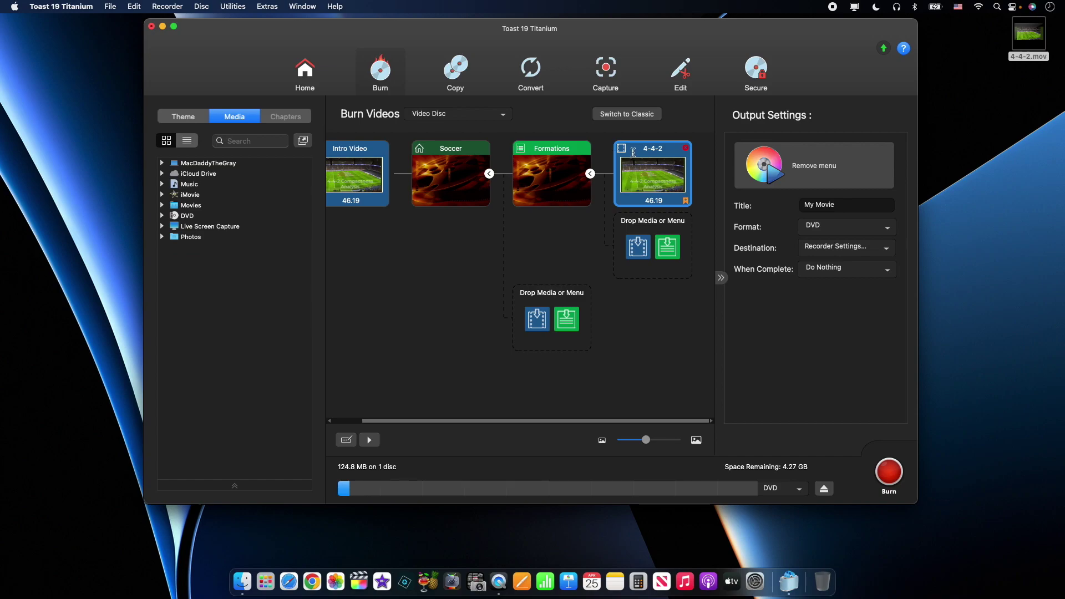
pyautogui.click(686, 200)
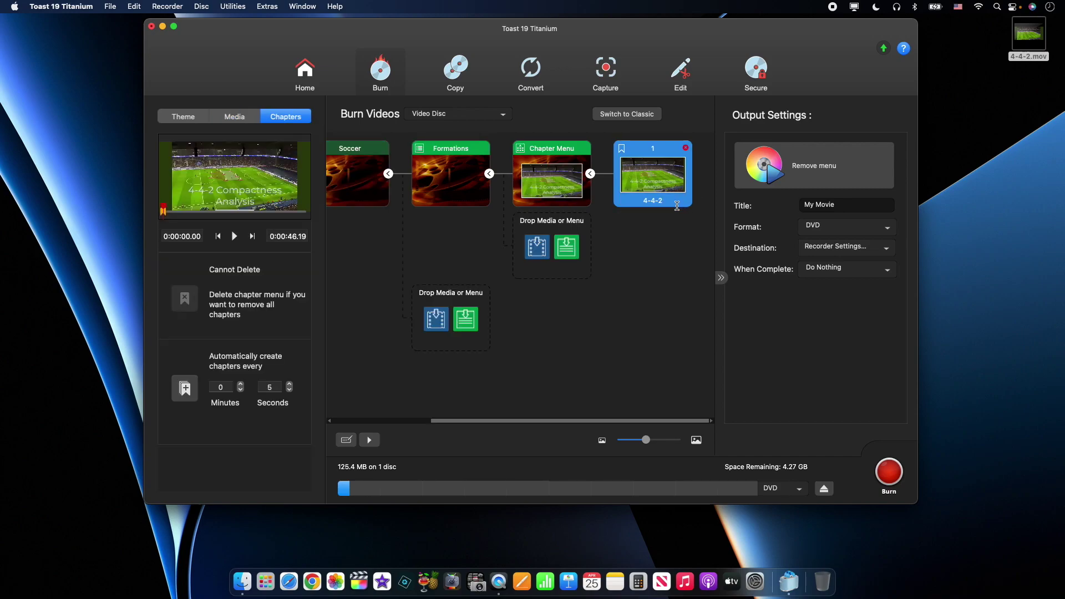
pyautogui.click(201, 123)
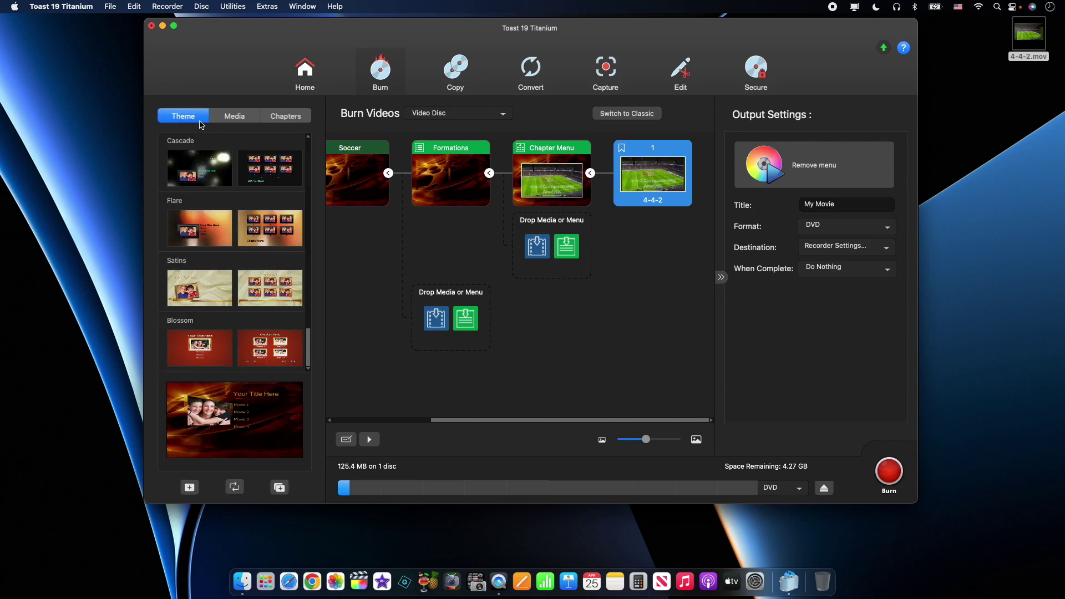
pyautogui.click(226, 120)
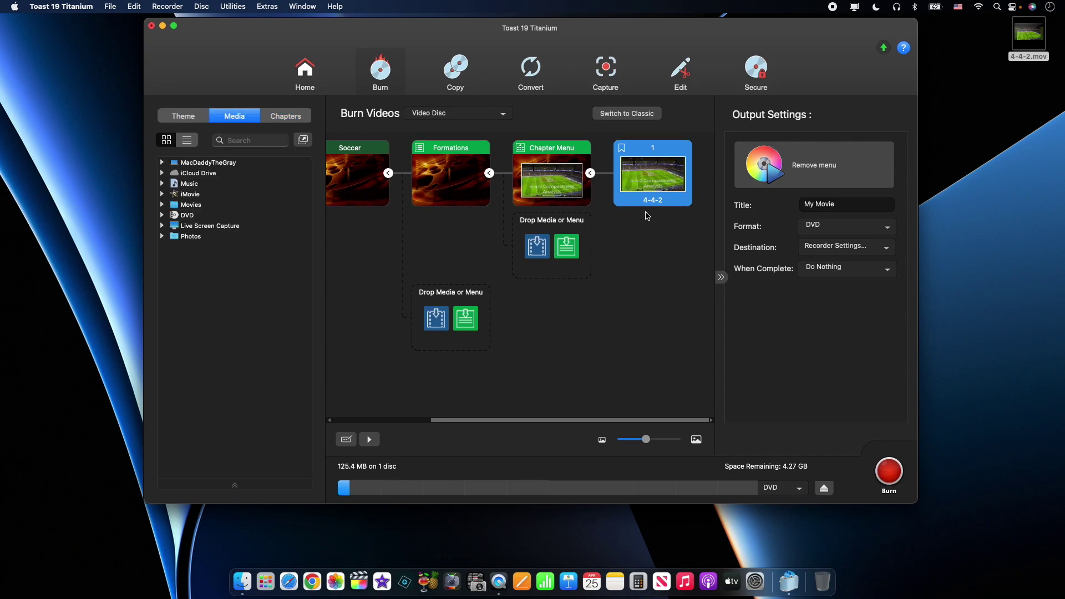
pyautogui.click(685, 149)
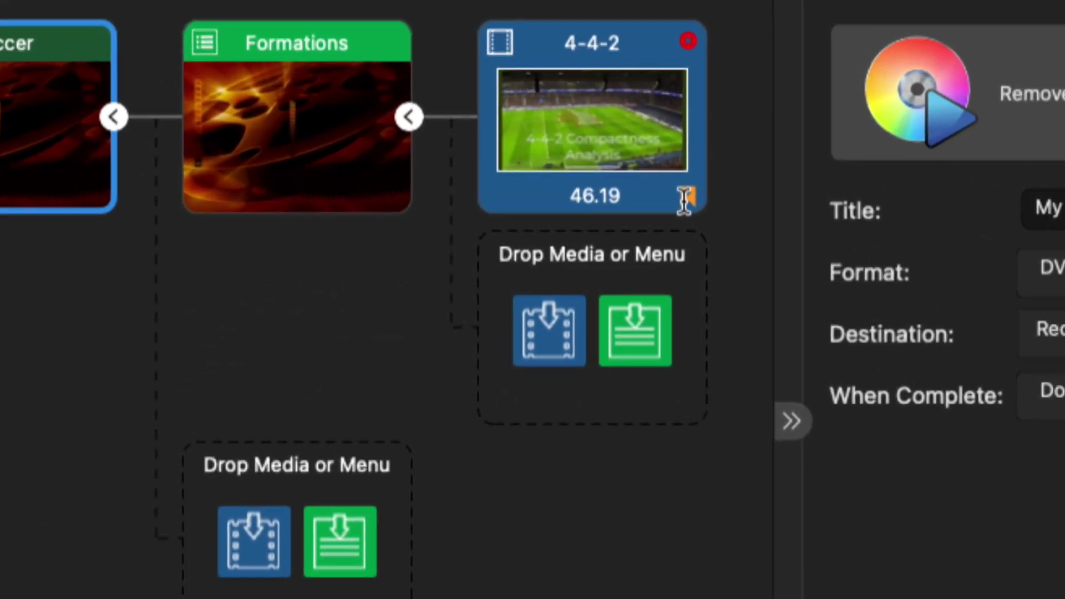
pyautogui.click(688, 195)
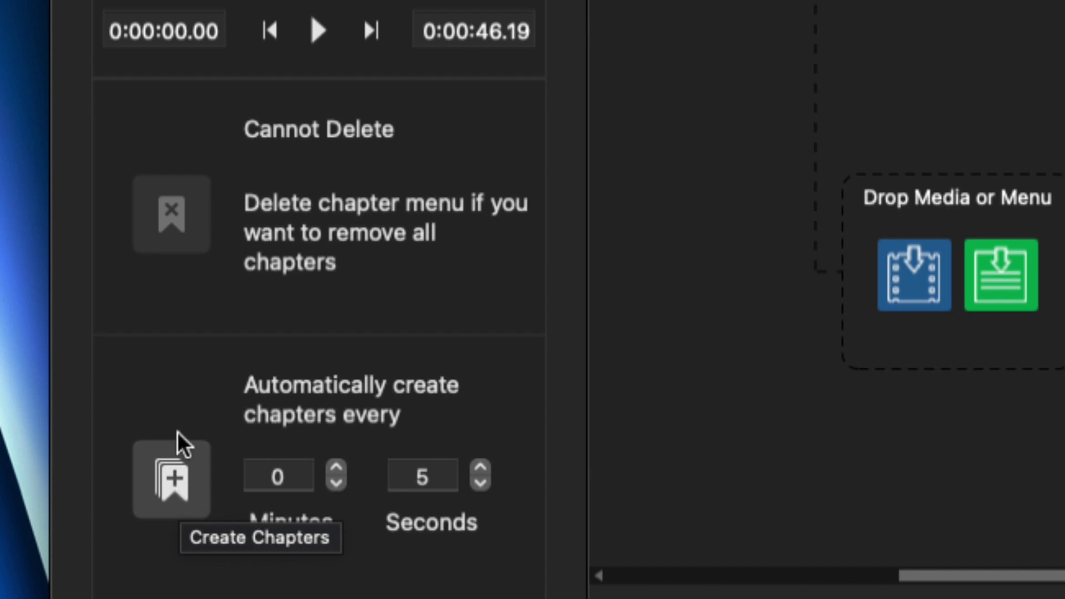
# Step: Create chapters every 0 min 5 s for 4-4-2 and check the resulting chapter list
pyautogui.click(173, 483)
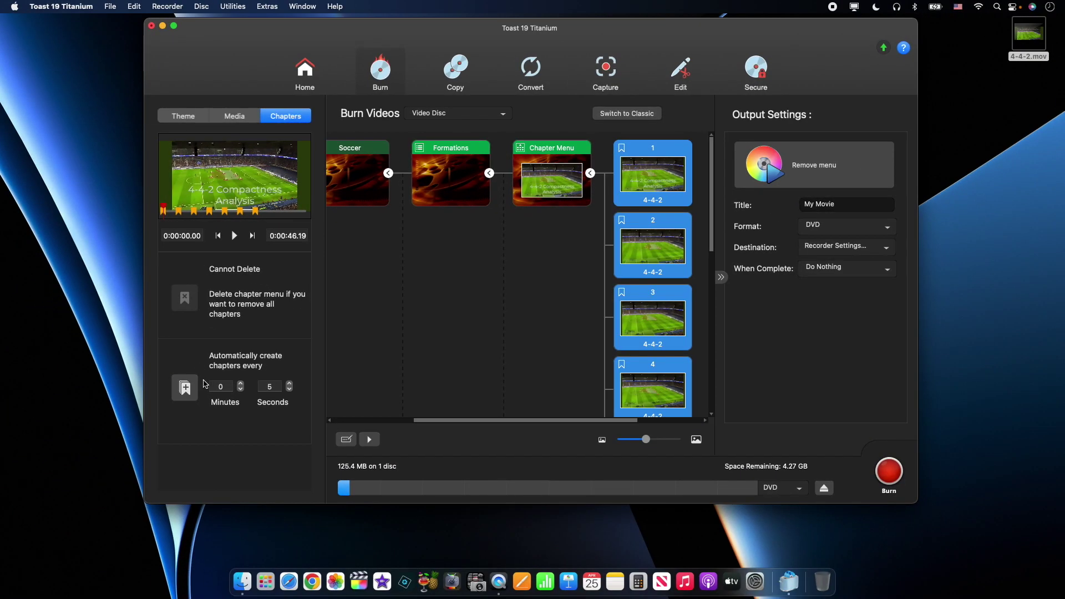
pyautogui.scroll(-5, 609, 255)
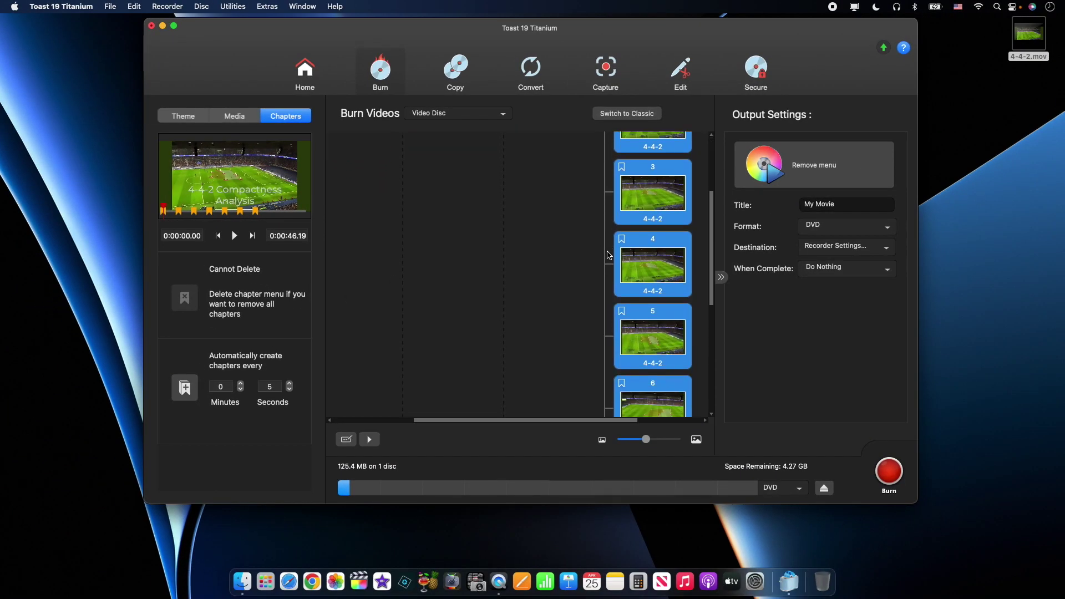
pyautogui.scroll(-3, 609, 255)
pyautogui.scroll(10, 616, 254)
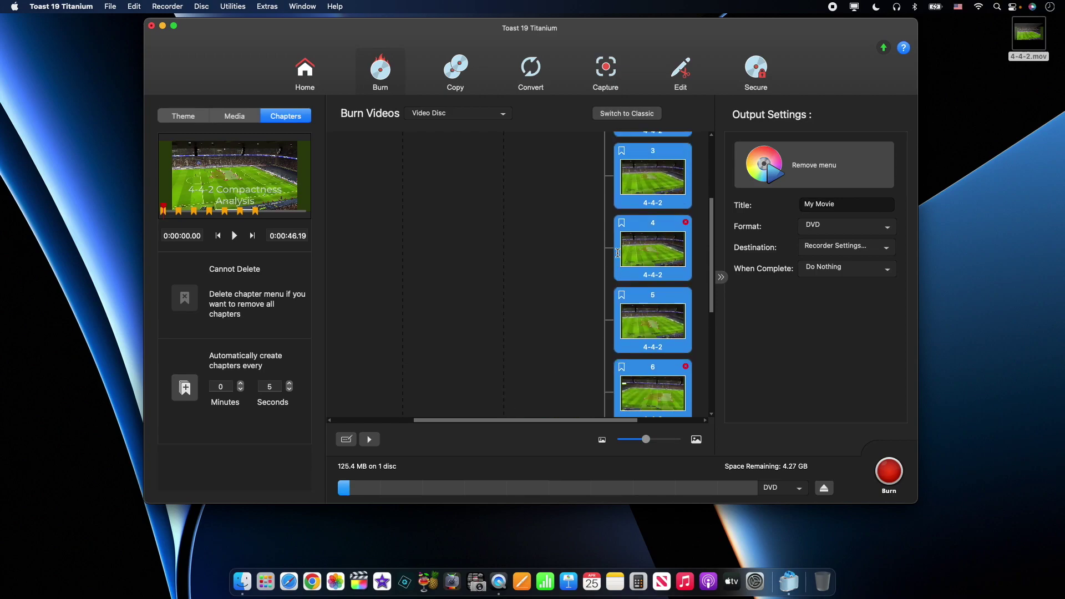
pyautogui.scroll(-2, 581, 250)
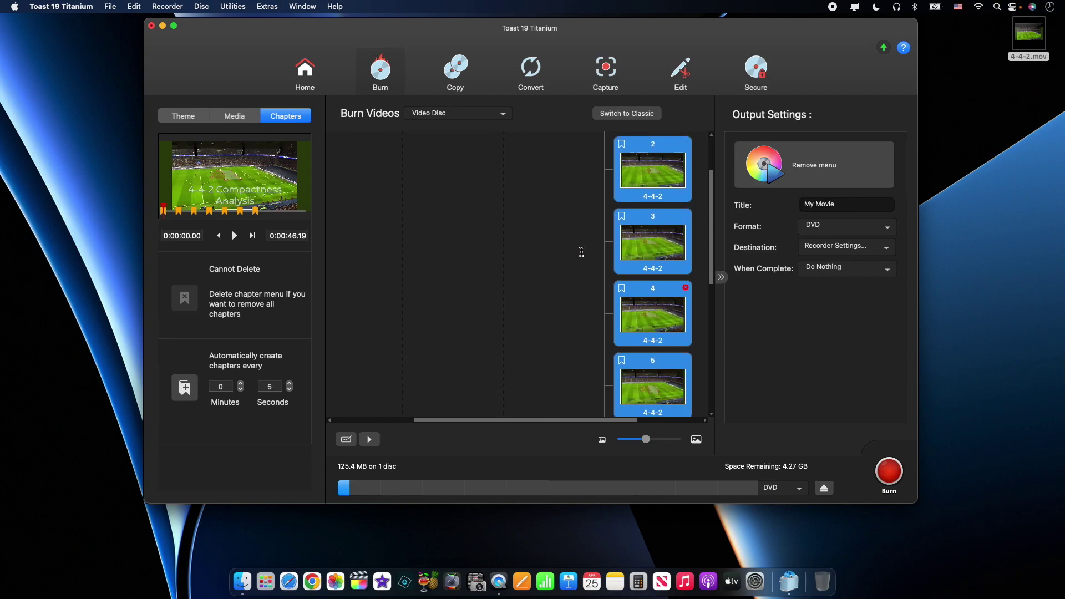
pyautogui.scroll(3, 580, 247)
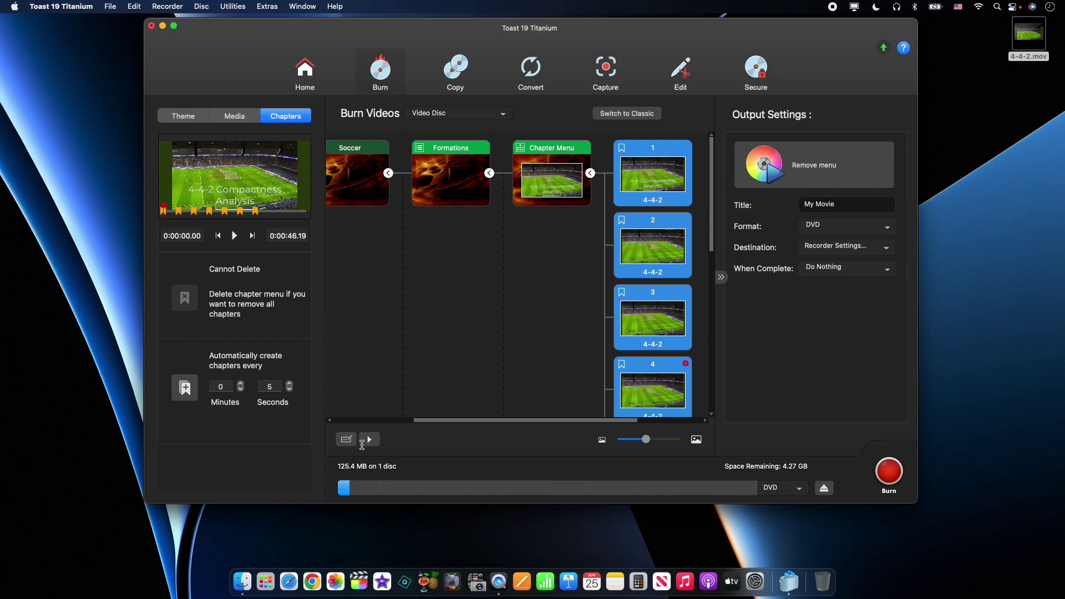
pyautogui.click(369, 440)
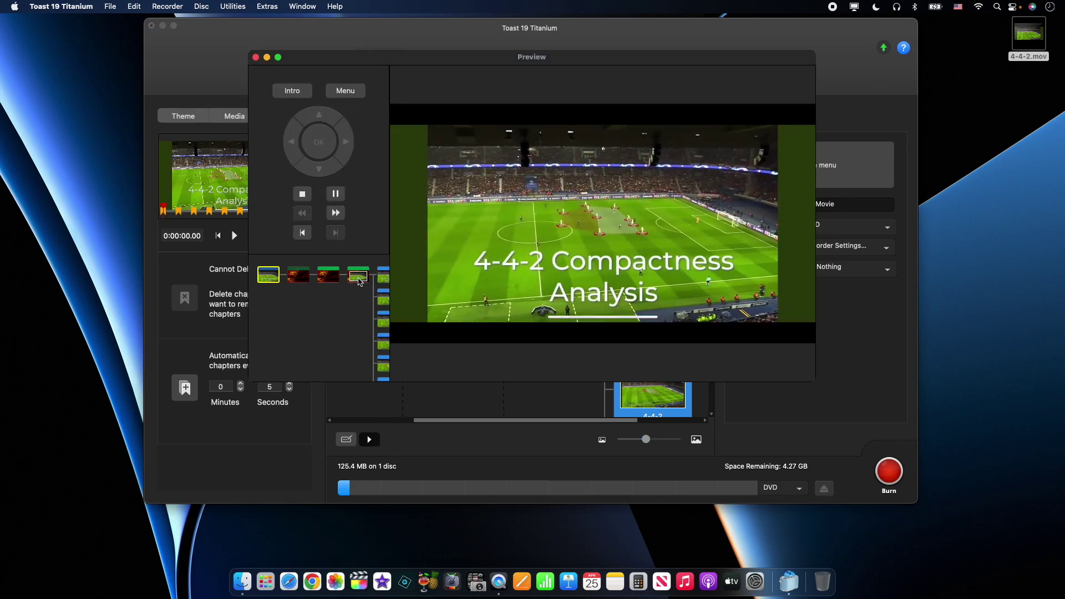
pyautogui.click(345, 91)
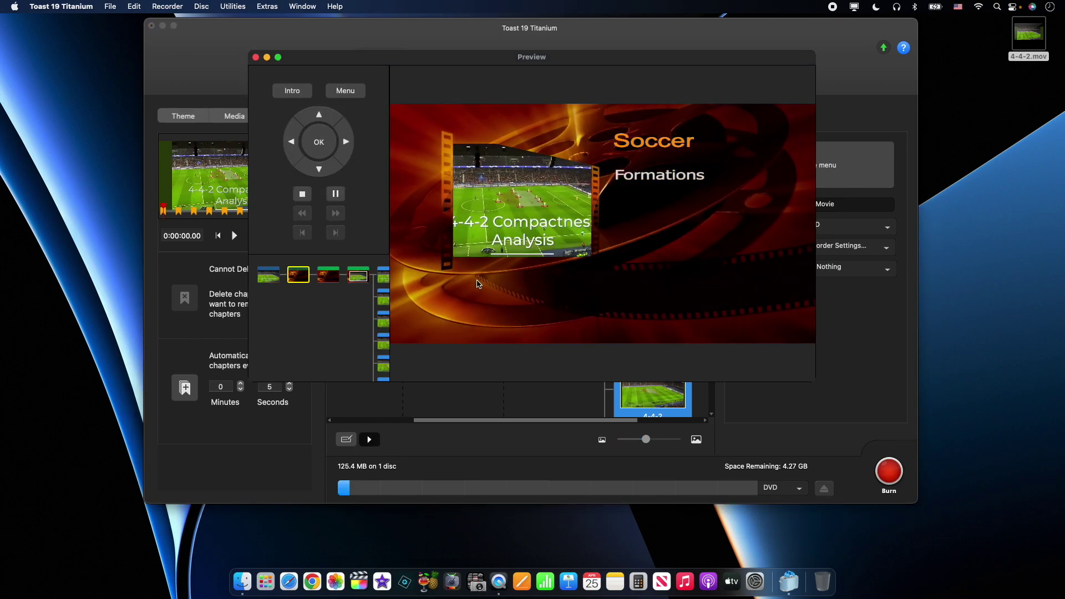
pyautogui.click(674, 178)
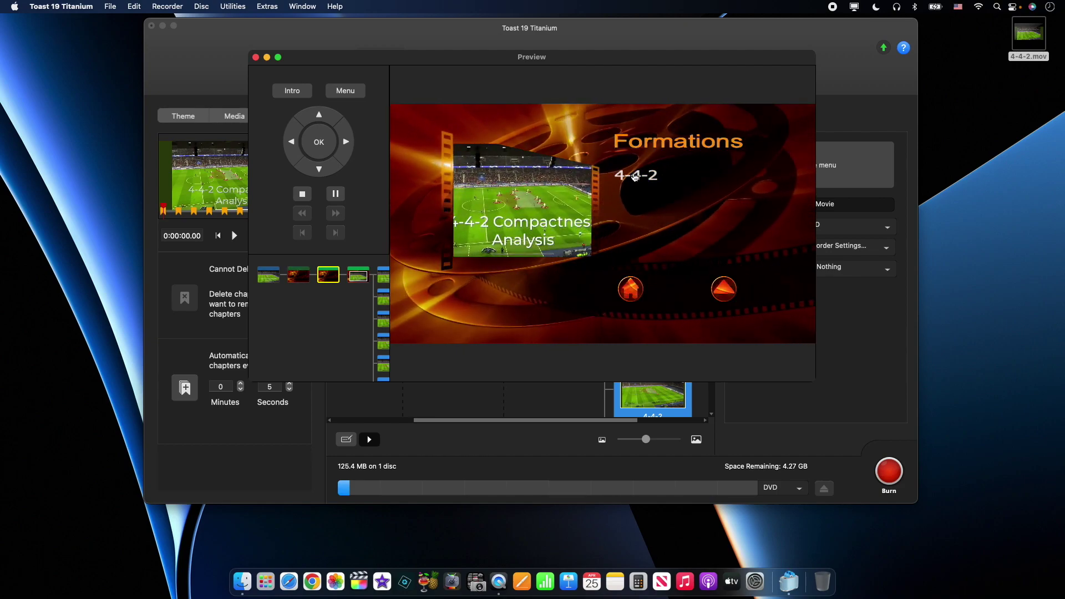
pyautogui.click(542, 174)
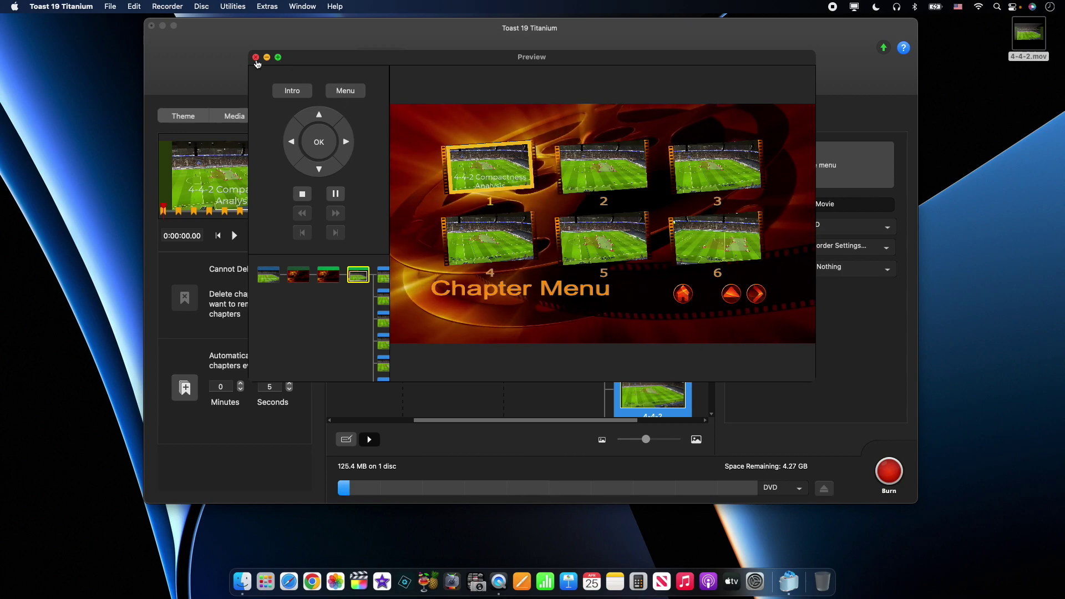
pyautogui.click(255, 57)
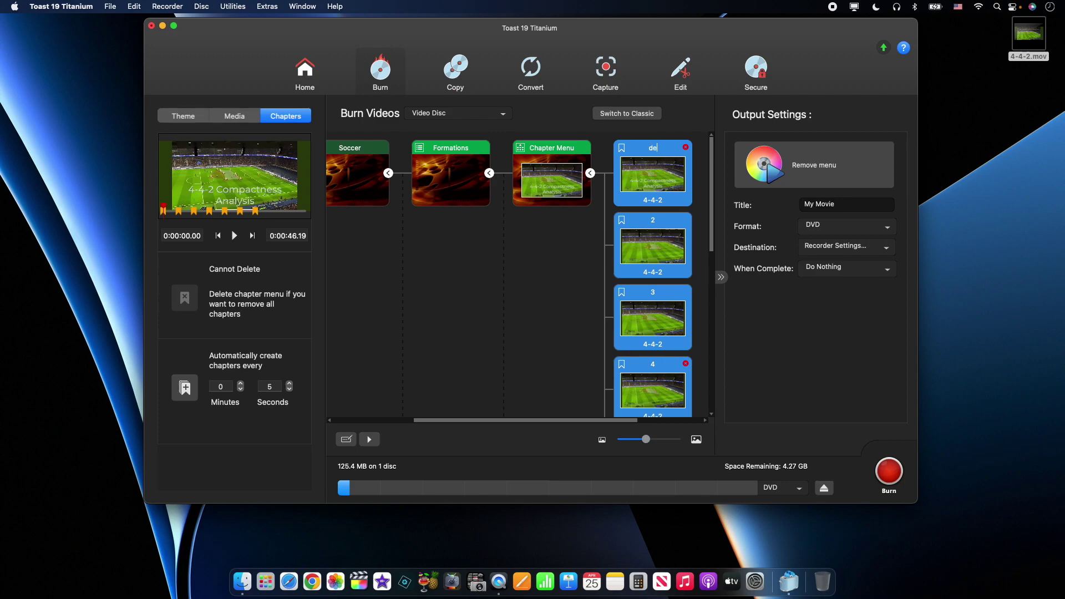
# Step: Finish titling chapter 1 'Defensive Shape', then preview the Soccer and Formations menus
pyautogui.write('sive Shape')
pyautogui.click(551, 148)
pyautogui.click(369, 440)
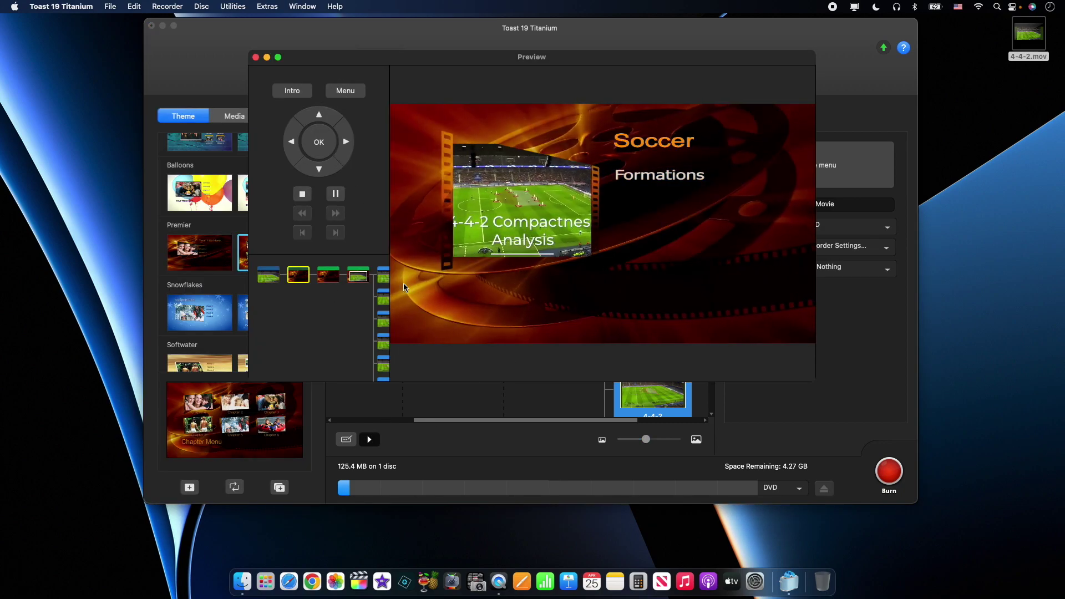
pyautogui.click(673, 176)
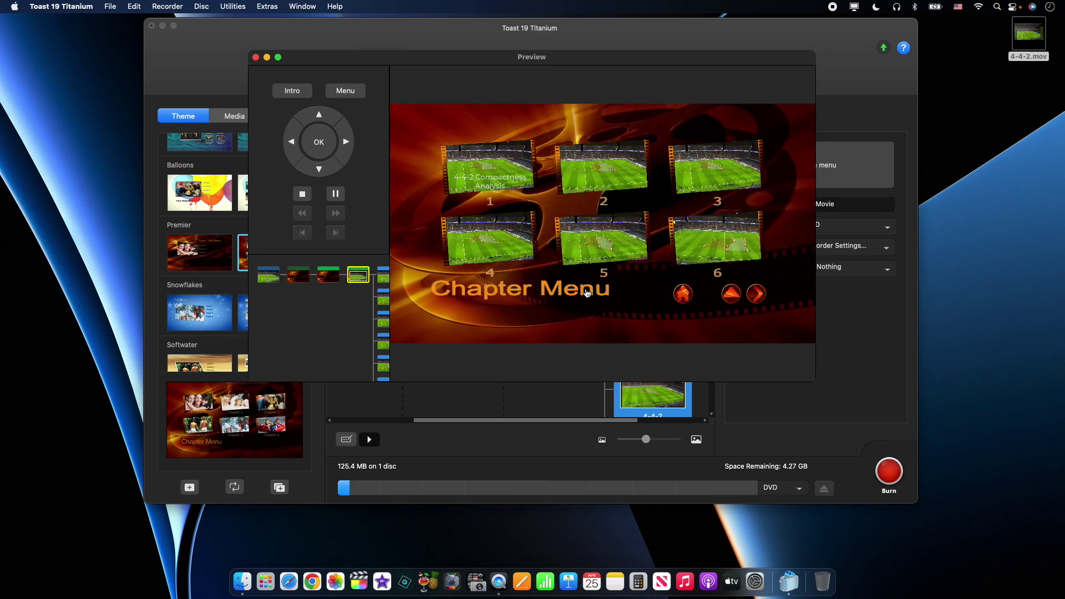
pyautogui.click(683, 293)
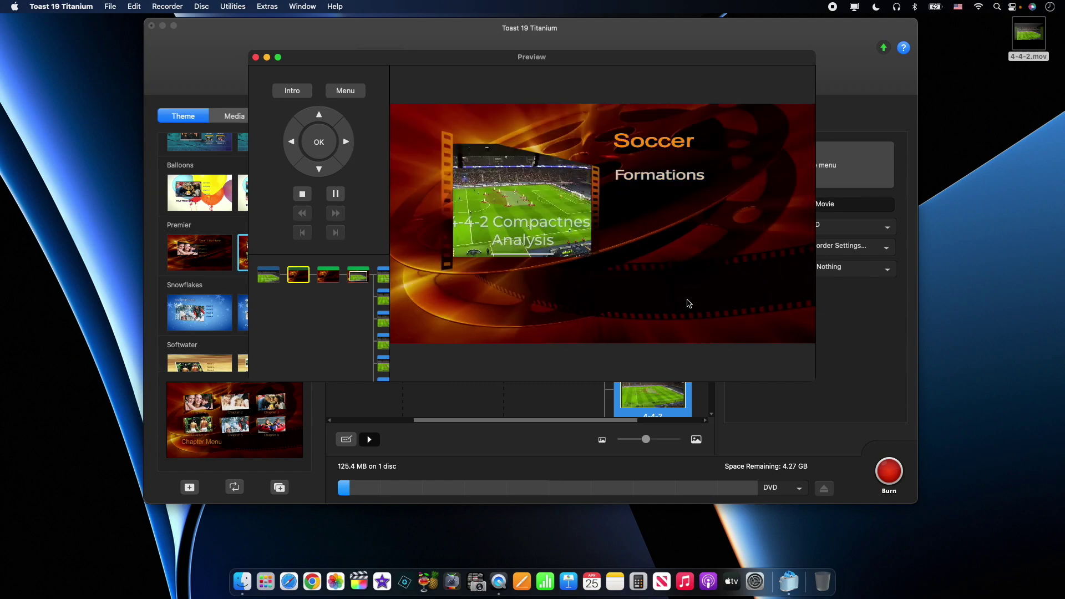
pyautogui.click(256, 57)
pyautogui.click(658, 157)
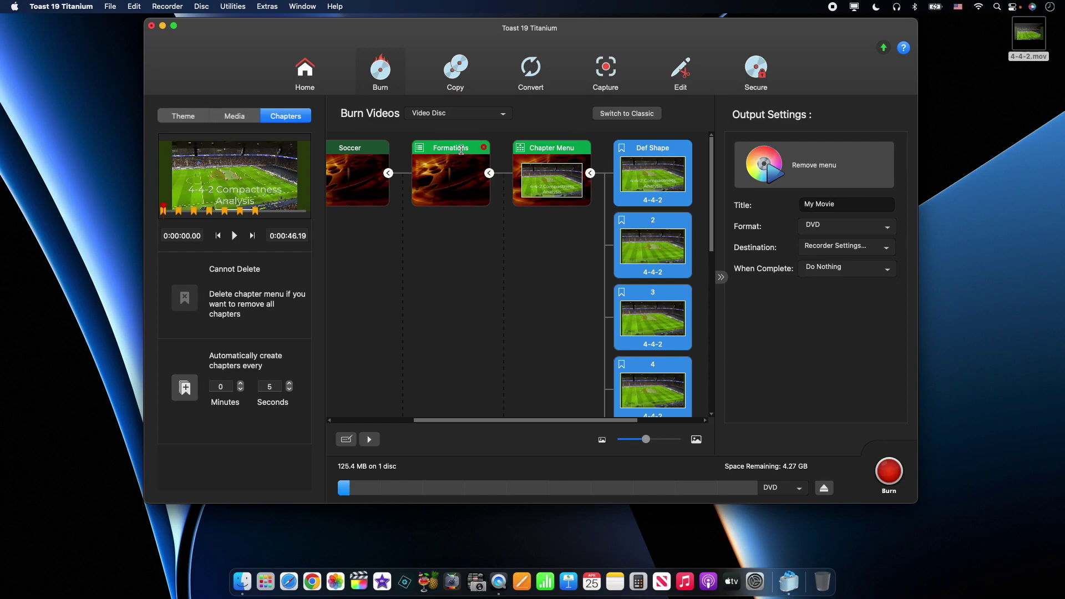
pyautogui.click(560, 148)
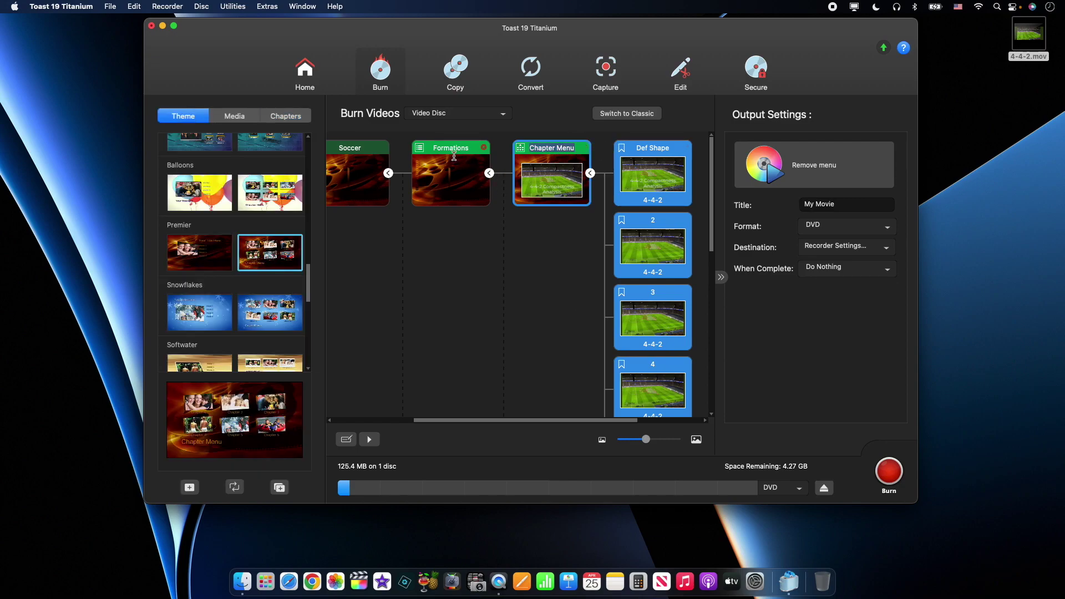
pyautogui.click(561, 173)
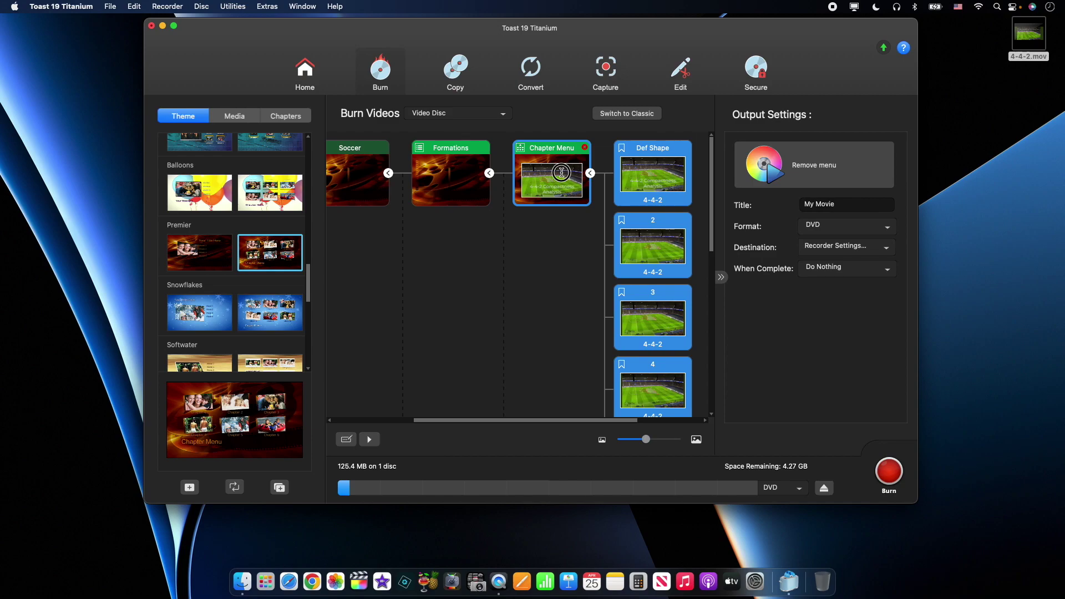
pyautogui.click(561, 173)
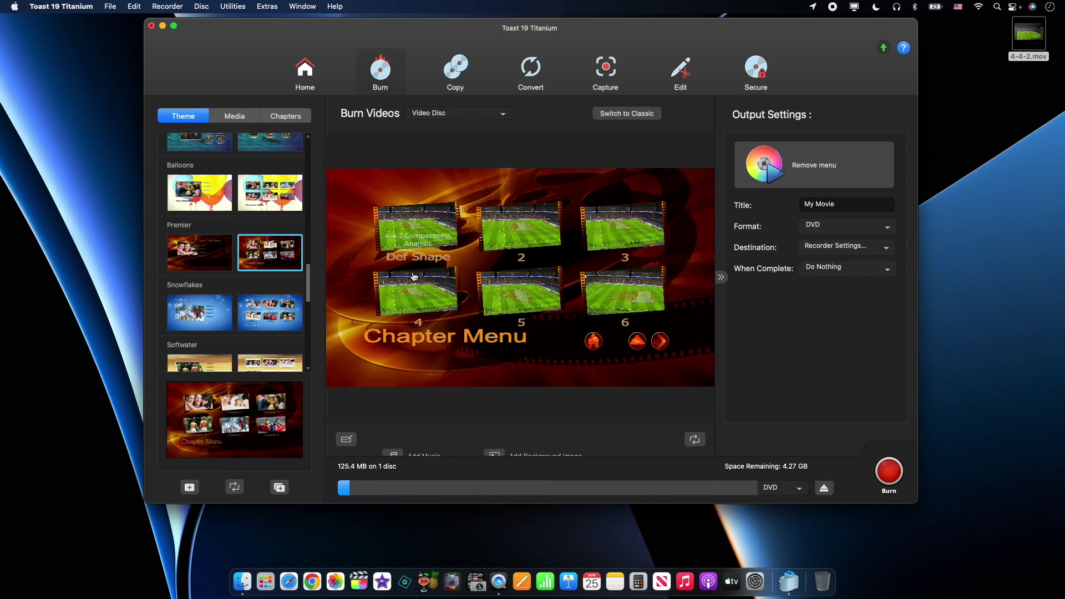
pyautogui.click(589, 338)
# Step: Find an empty slot in the flowchart, add a new Sub Menu node there and select it
pyautogui.click(355, 441)
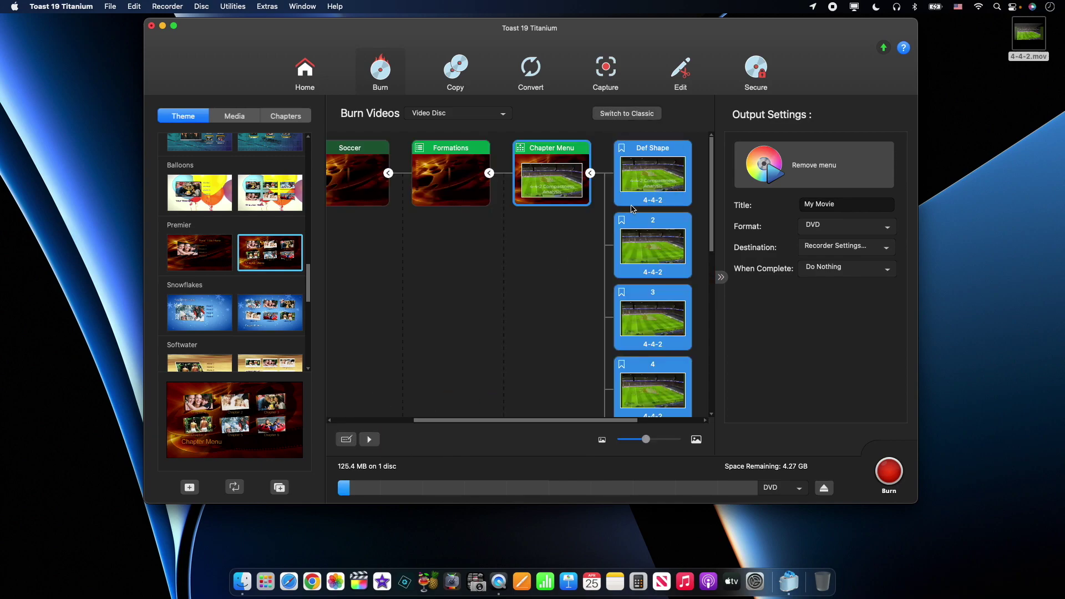
pyautogui.scroll(-5, 633, 209)
pyautogui.scroll(-3, 632, 209)
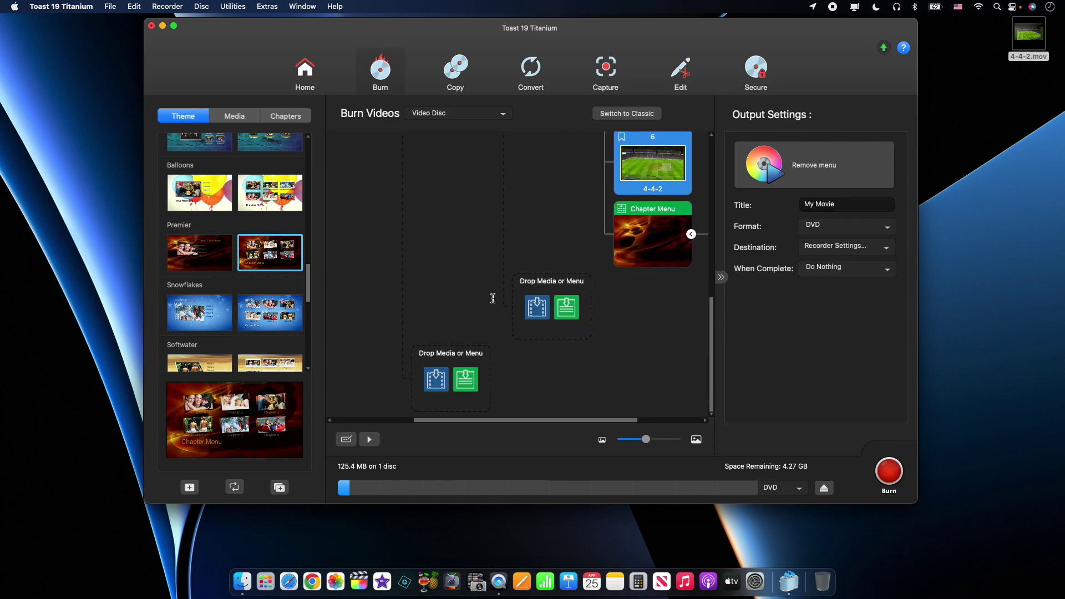
pyautogui.scroll(10, 501, 288)
pyautogui.scroll(2, 488, 261)
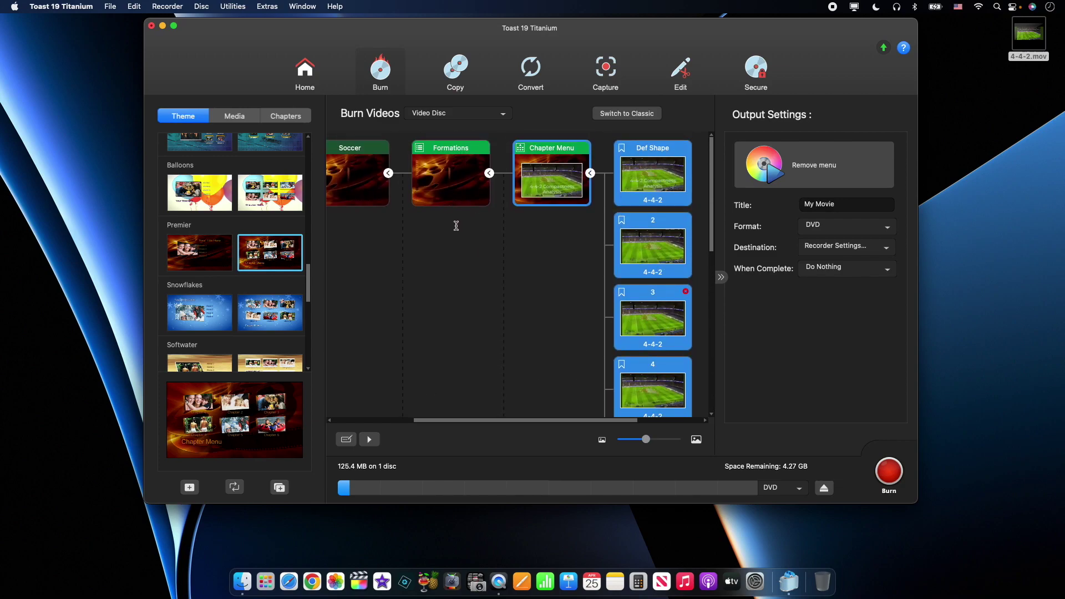
pyautogui.scroll(-5, 466, 229)
pyautogui.scroll(5, 466, 228)
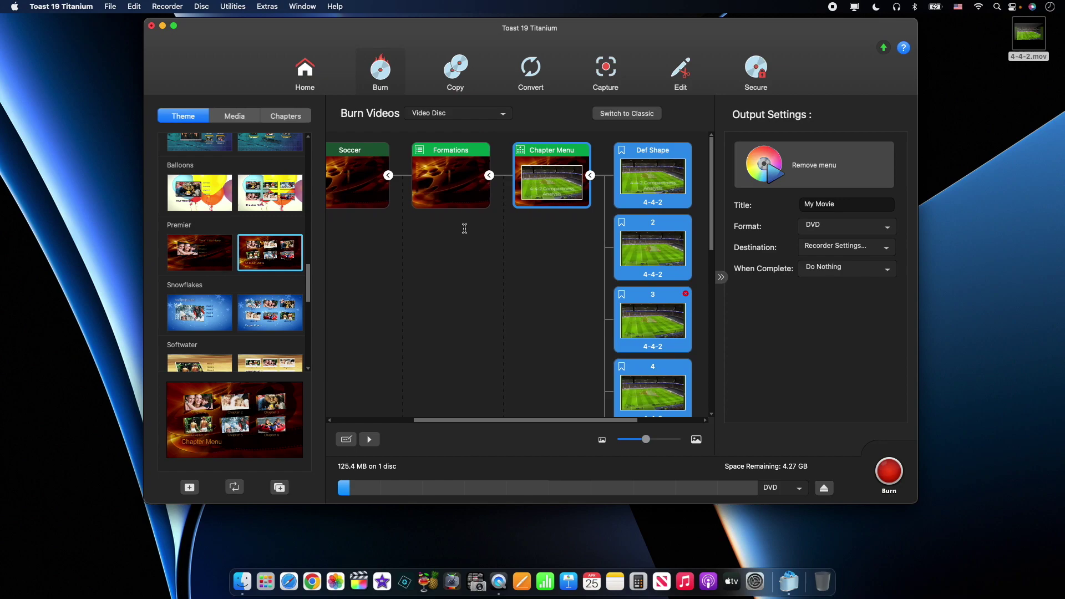
pyautogui.hscroll(-3, 466, 228)
pyautogui.scroll(-5, 464, 229)
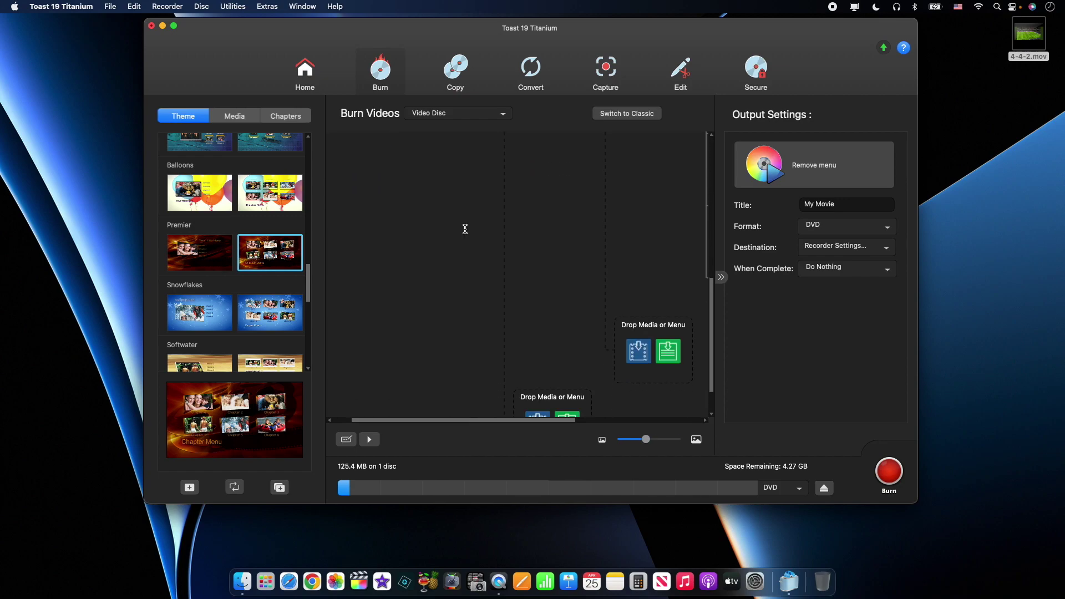
pyautogui.scroll(5, 466, 228)
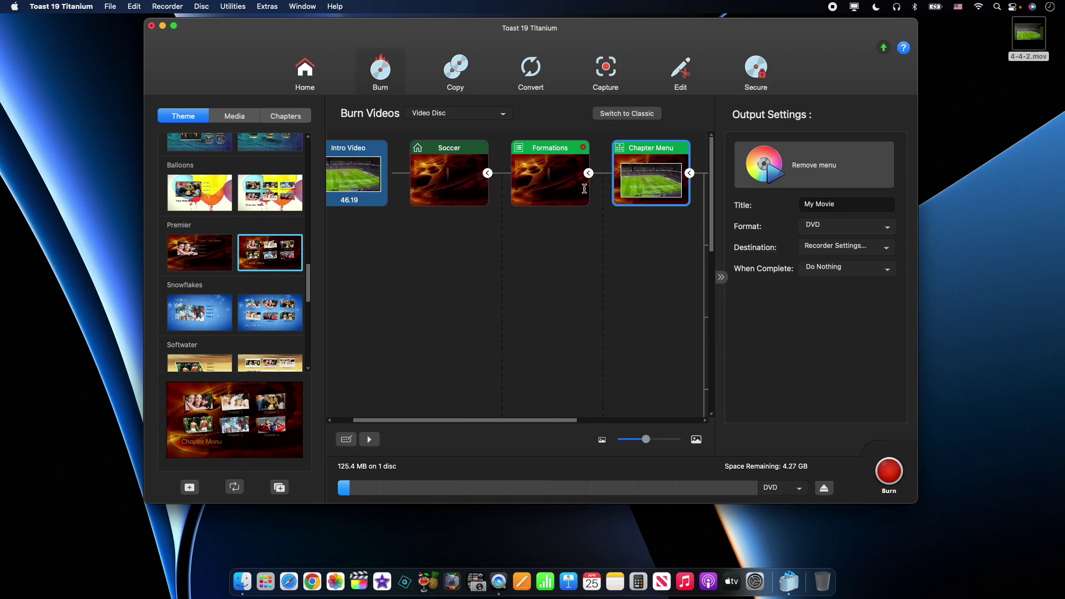
pyautogui.hscroll(3, 466, 228)
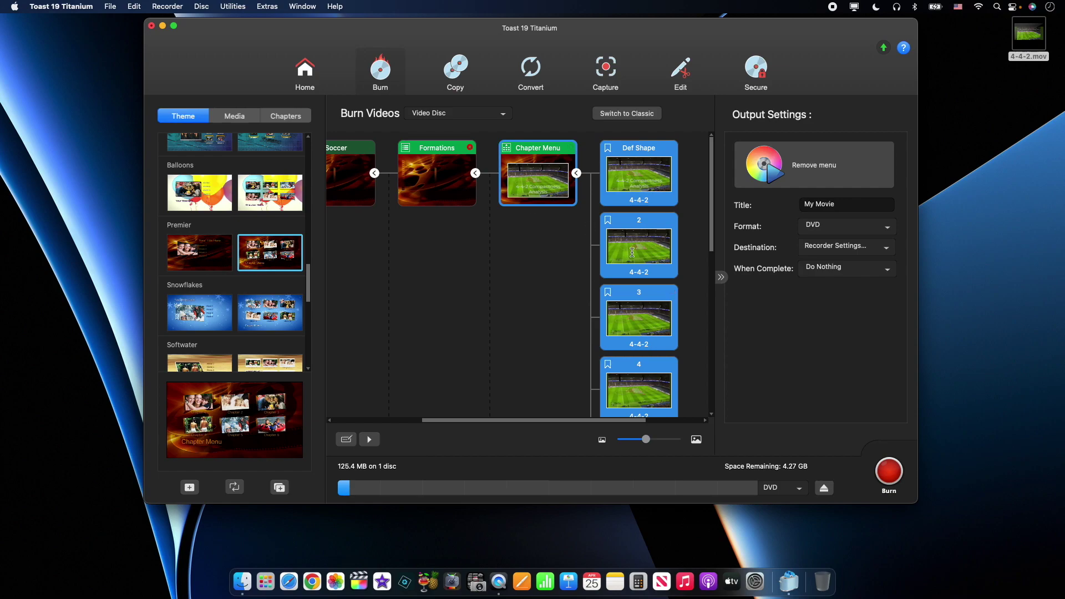
pyautogui.scroll(-5, 548, 227)
pyautogui.hscroll(-3, 547, 226)
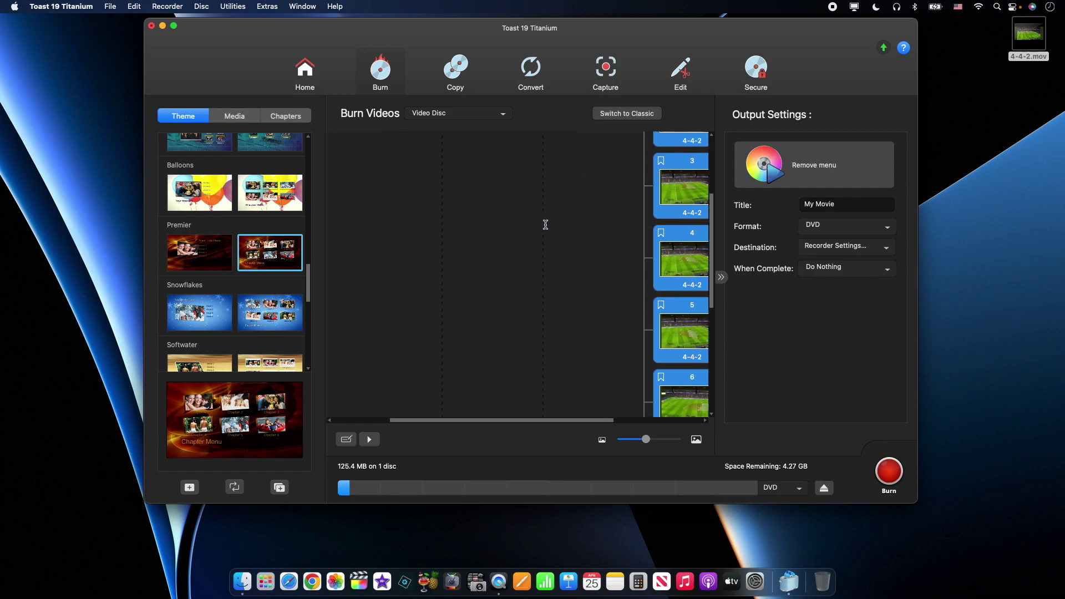
pyautogui.scroll(-3, 547, 224)
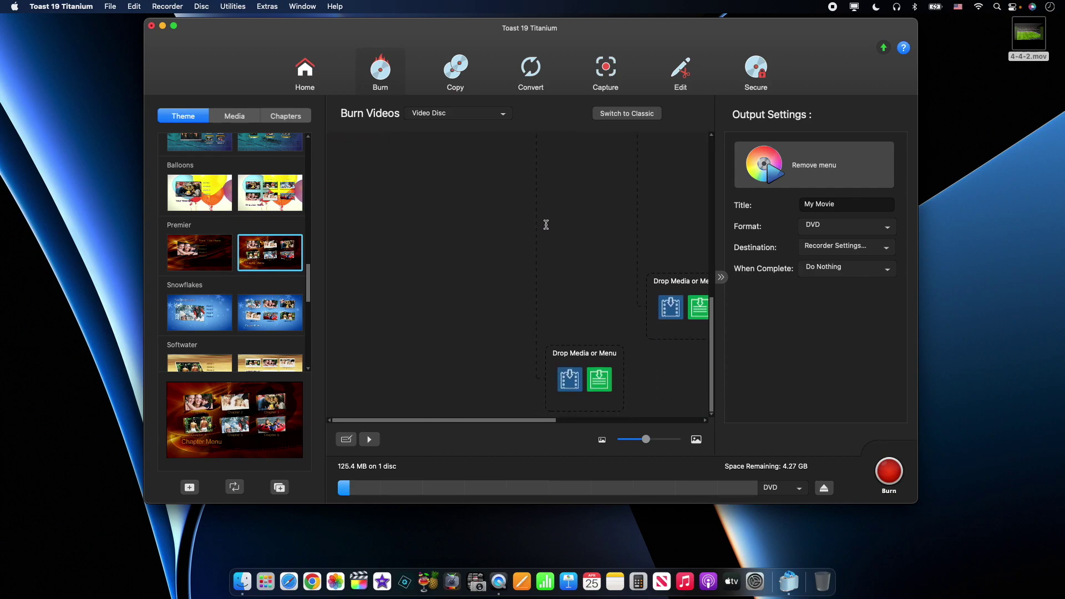
pyautogui.click(599, 377)
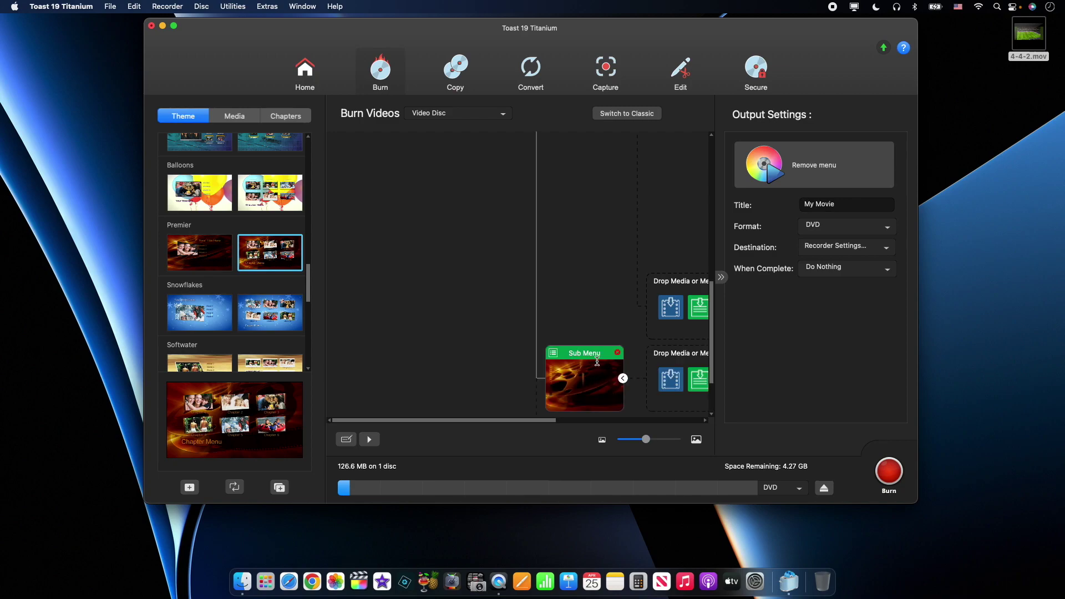
pyautogui.click(604, 356)
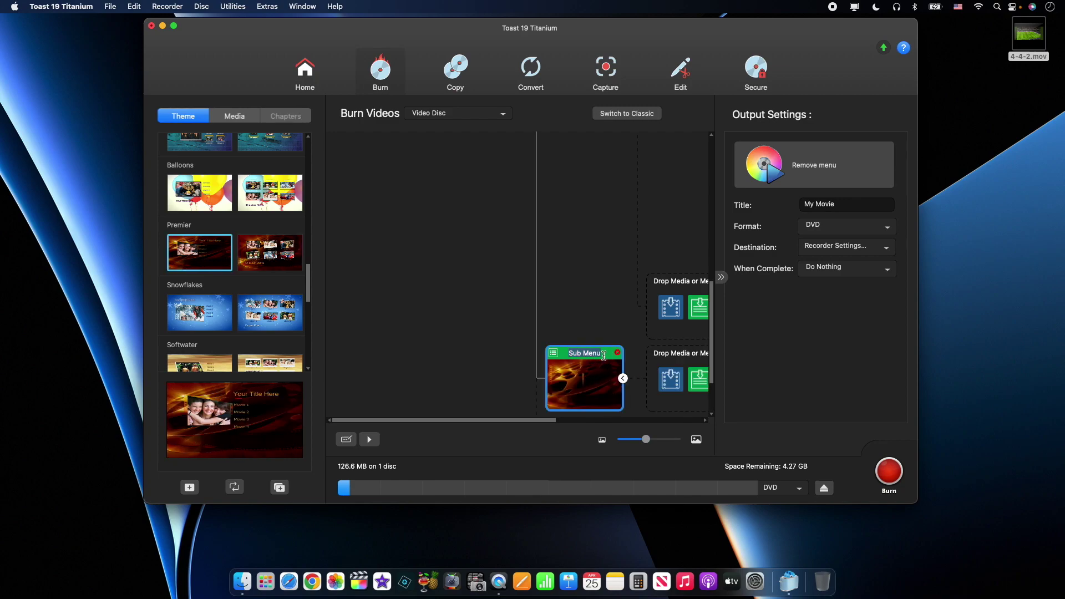
# Step: Preview the disc, visiting Formations and the new Sub Menu from the Soccer main menu
pyautogui.click(369, 440)
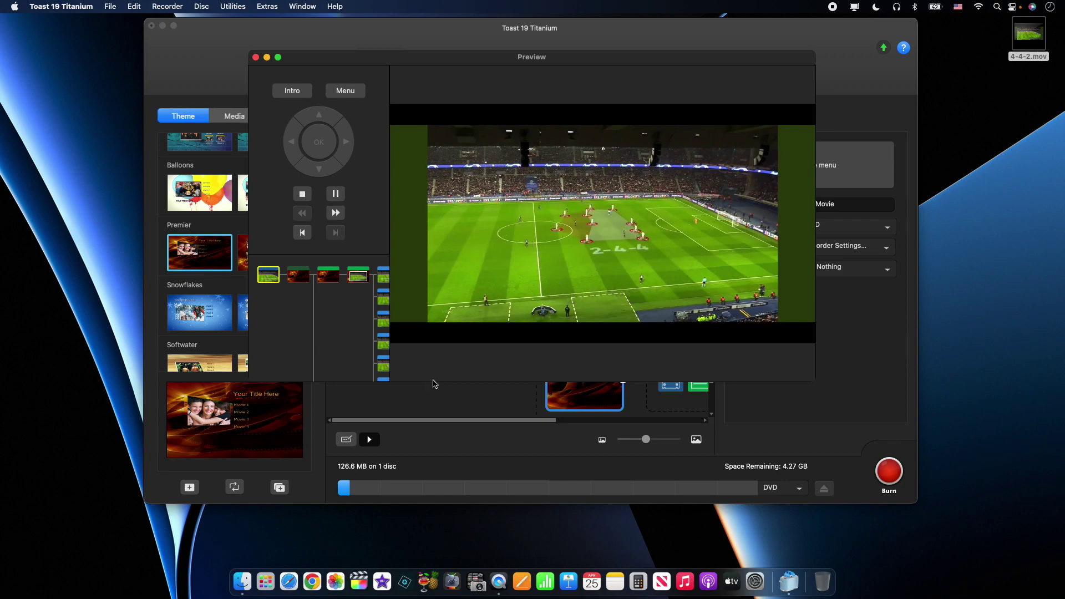
pyautogui.click(355, 92)
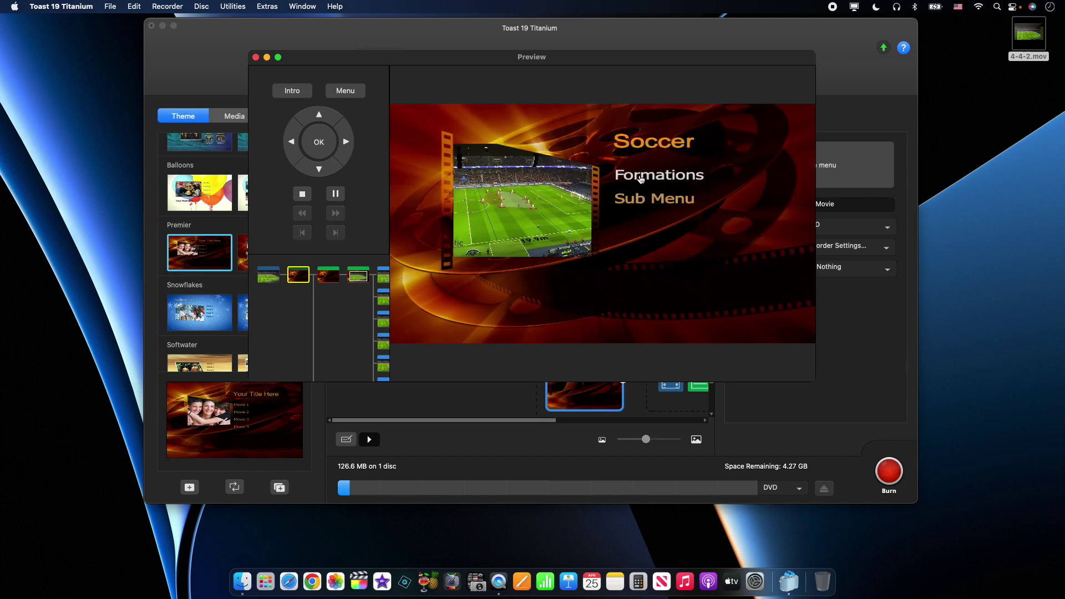
pyautogui.click(641, 178)
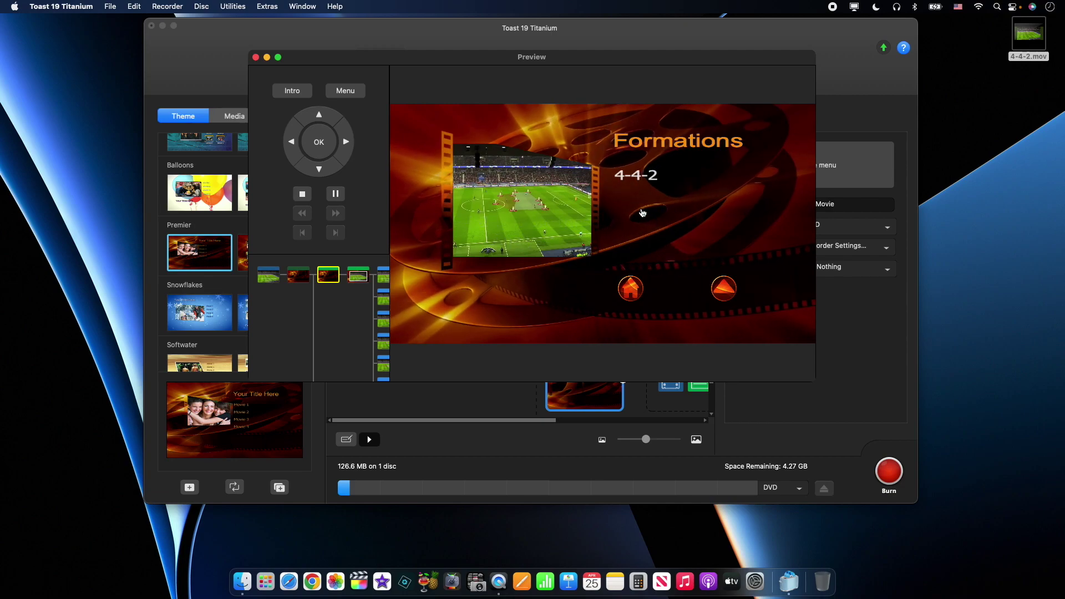
pyautogui.click(637, 291)
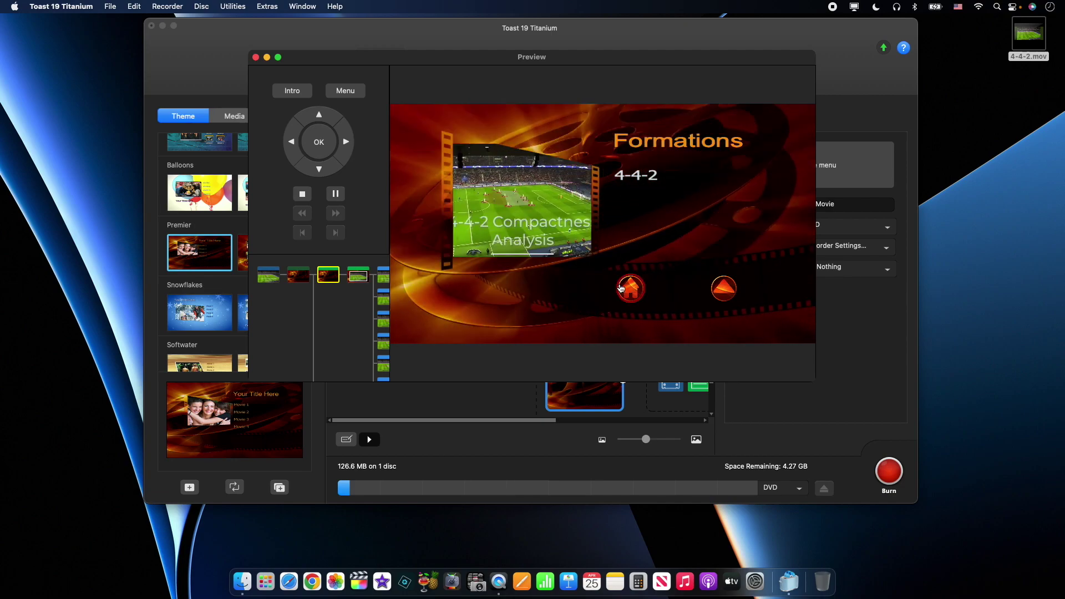
pyautogui.click(632, 227)
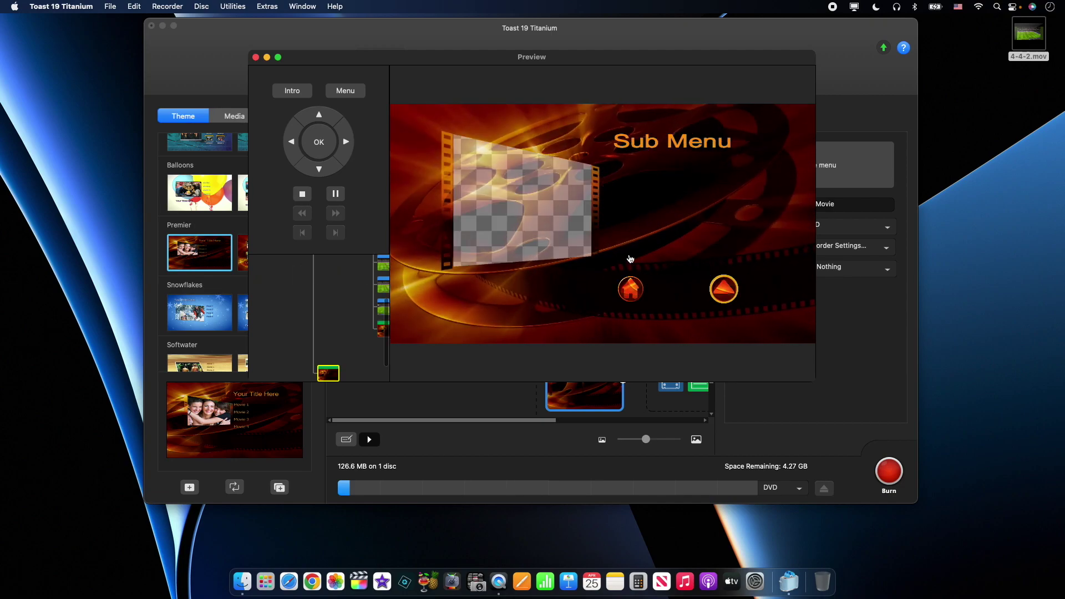
pyautogui.click(631, 296)
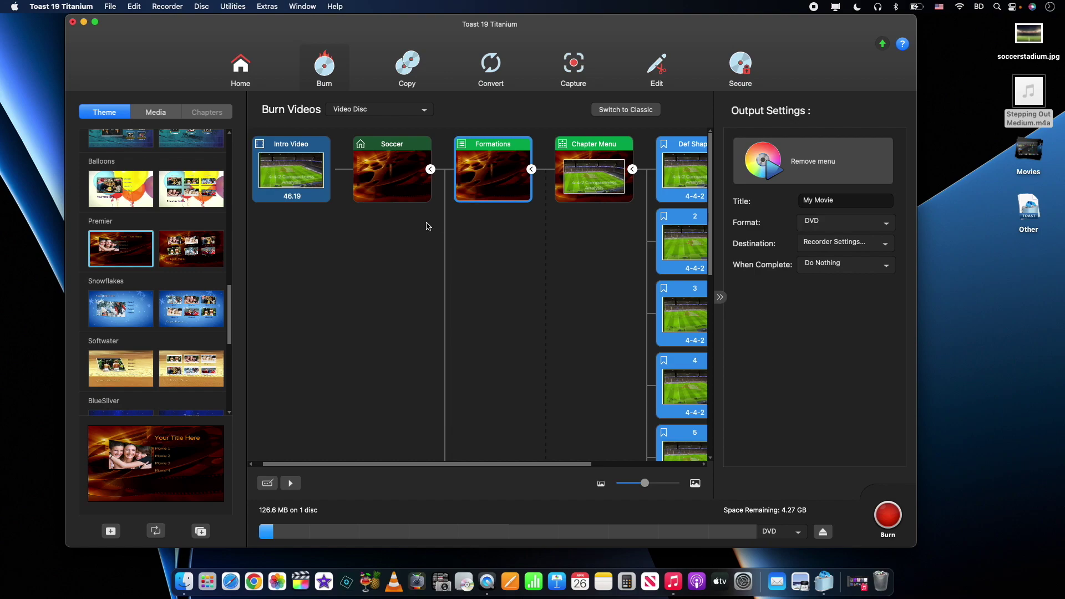
# Step: Set soccerstadium.jpg as the Formations menu background
pyautogui.doubleClick(505, 162)
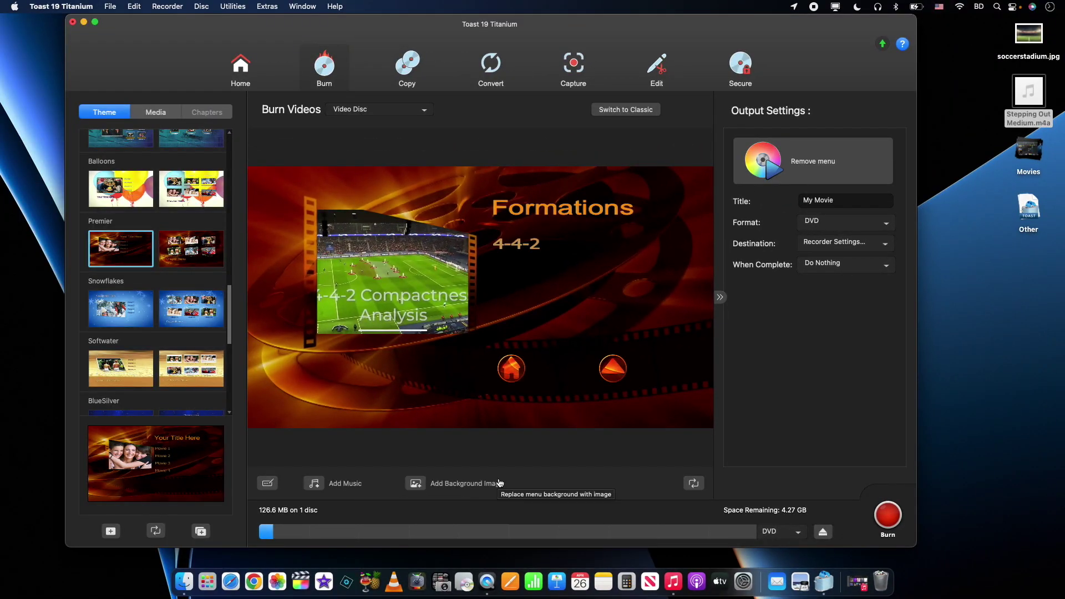
pyautogui.click(487, 483)
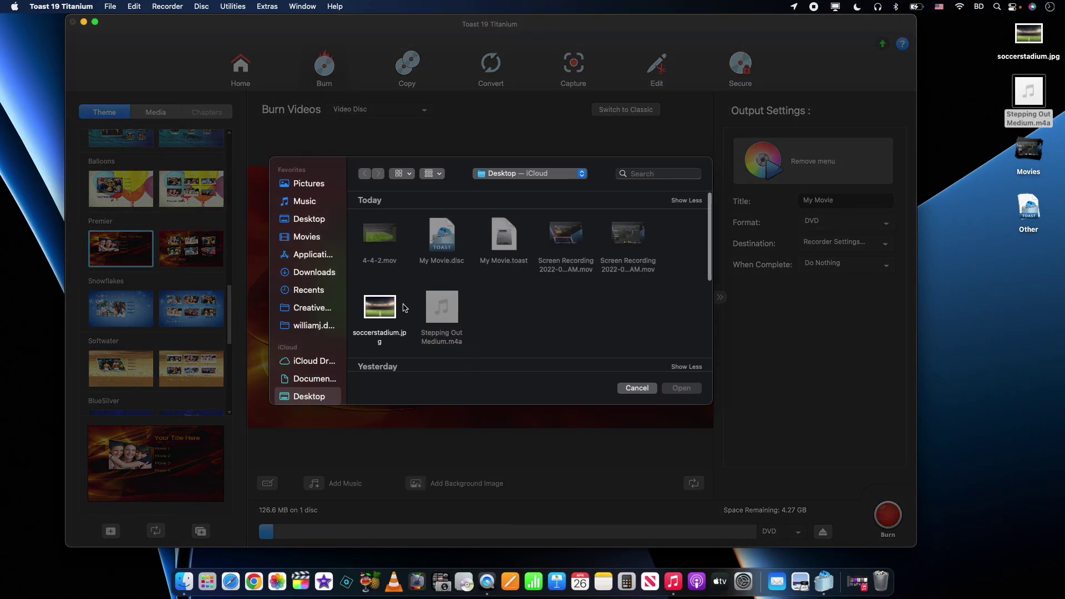
pyautogui.click(384, 314)
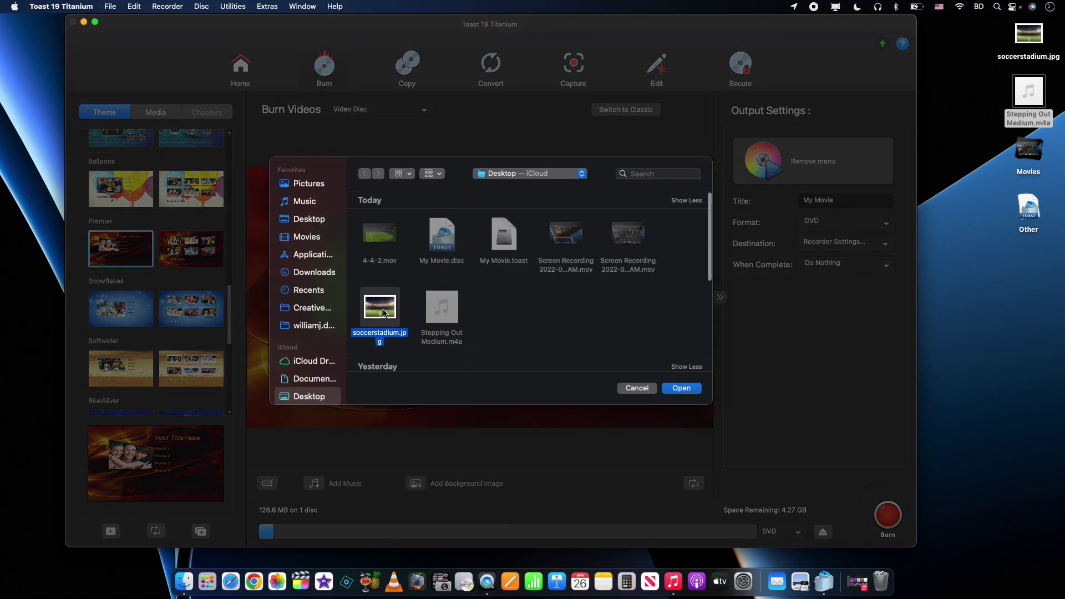
pyautogui.click(686, 388)
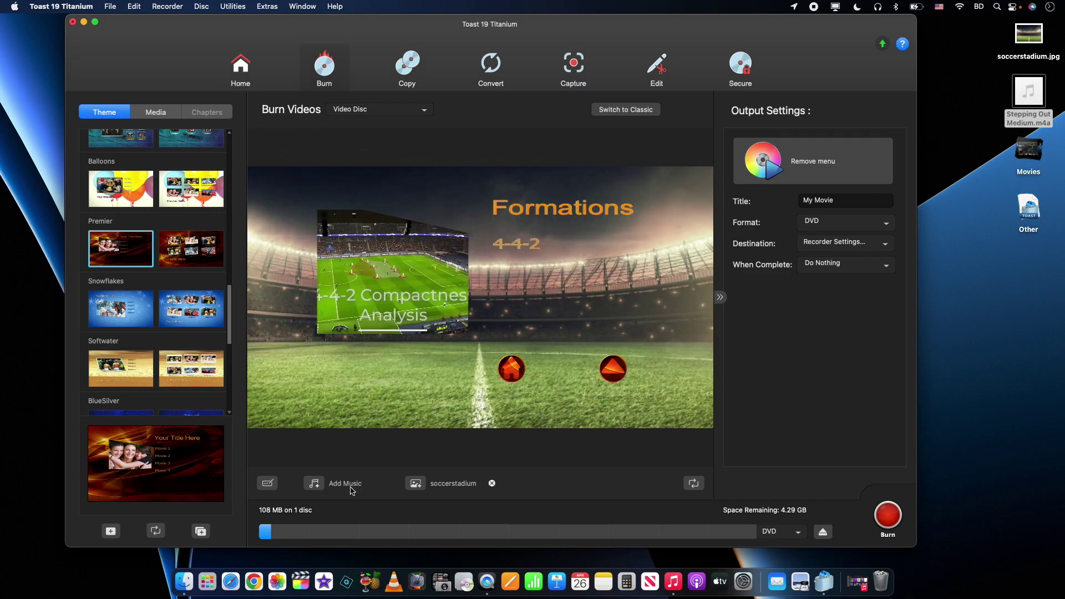
# Step: Use Stepping Out Medium.m4a as the menu music and display the menu tree
pyautogui.click(333, 490)
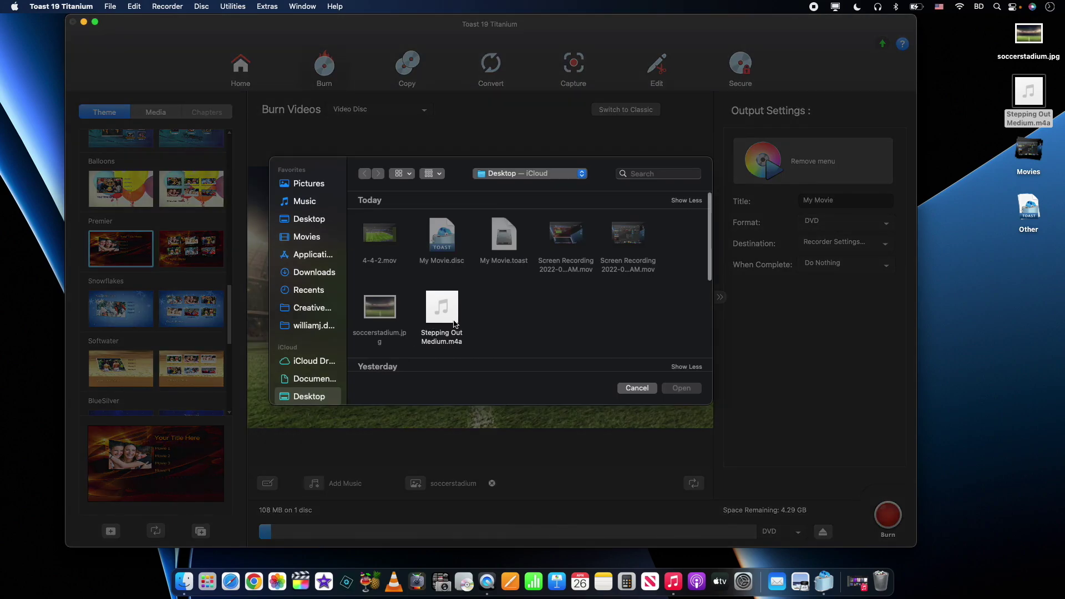
pyautogui.click(454, 291)
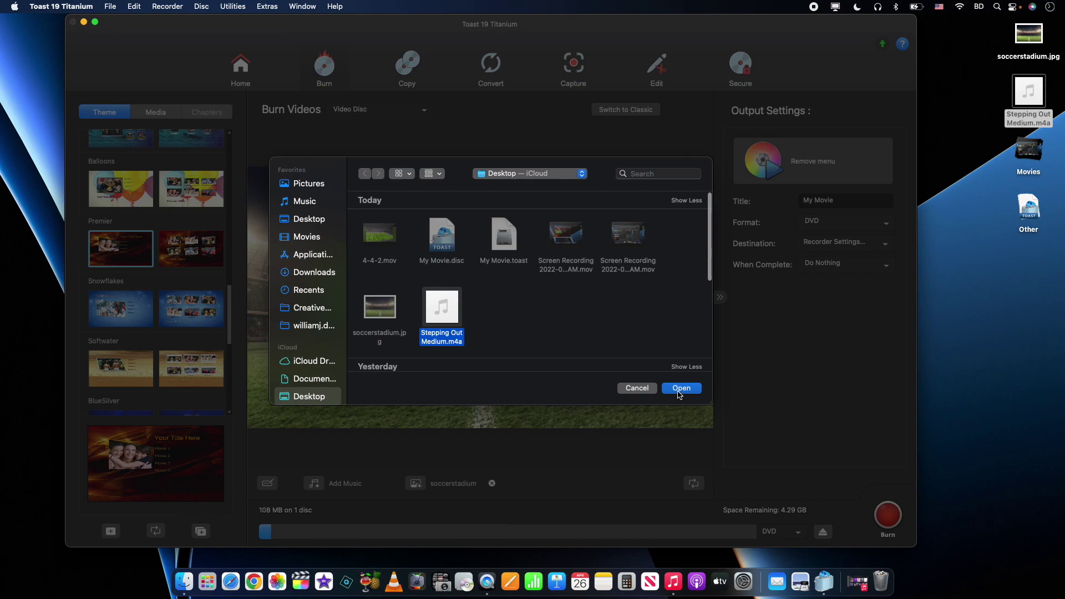
pyautogui.click(679, 388)
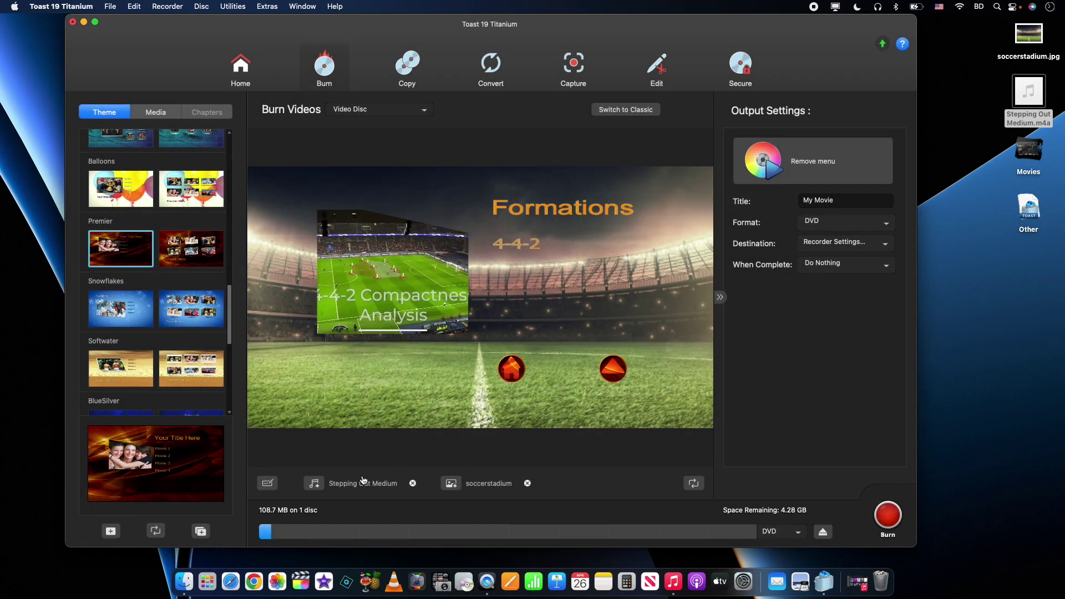
pyautogui.click(268, 483)
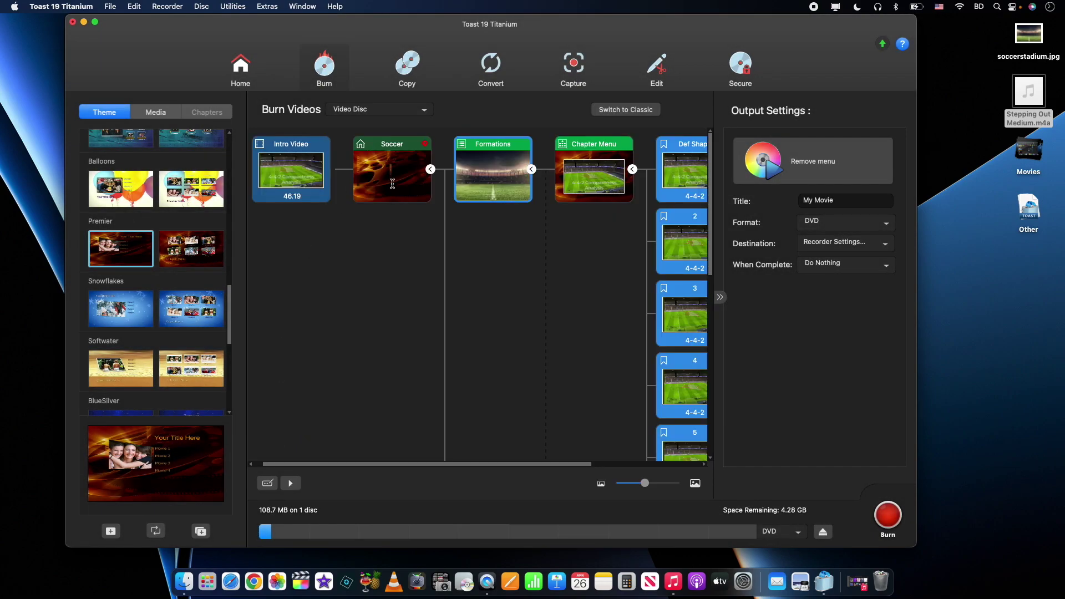
pyautogui.click(290, 483)
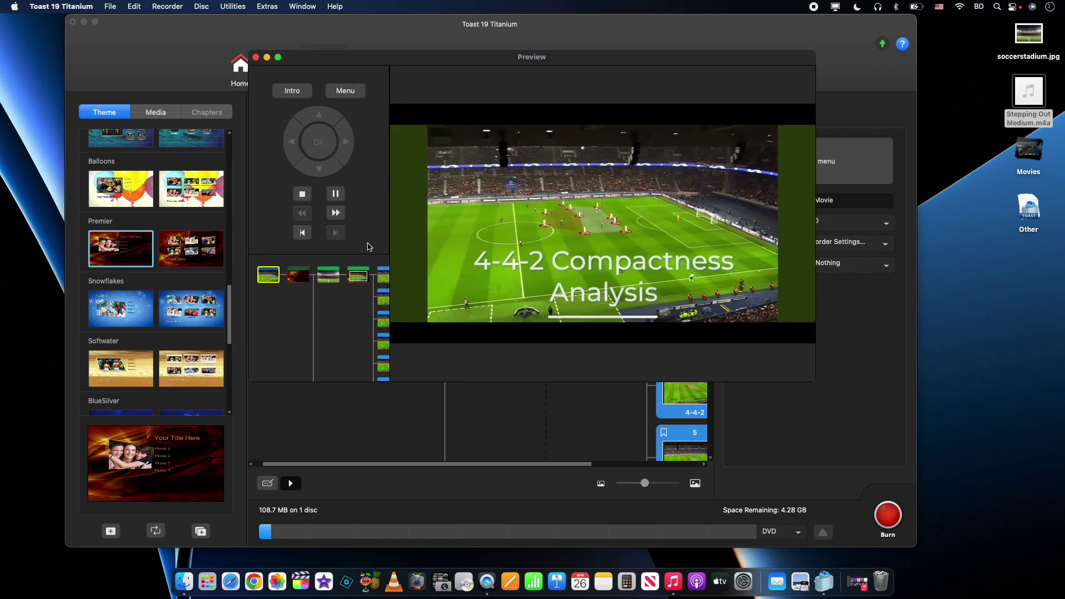
pyautogui.click(344, 92)
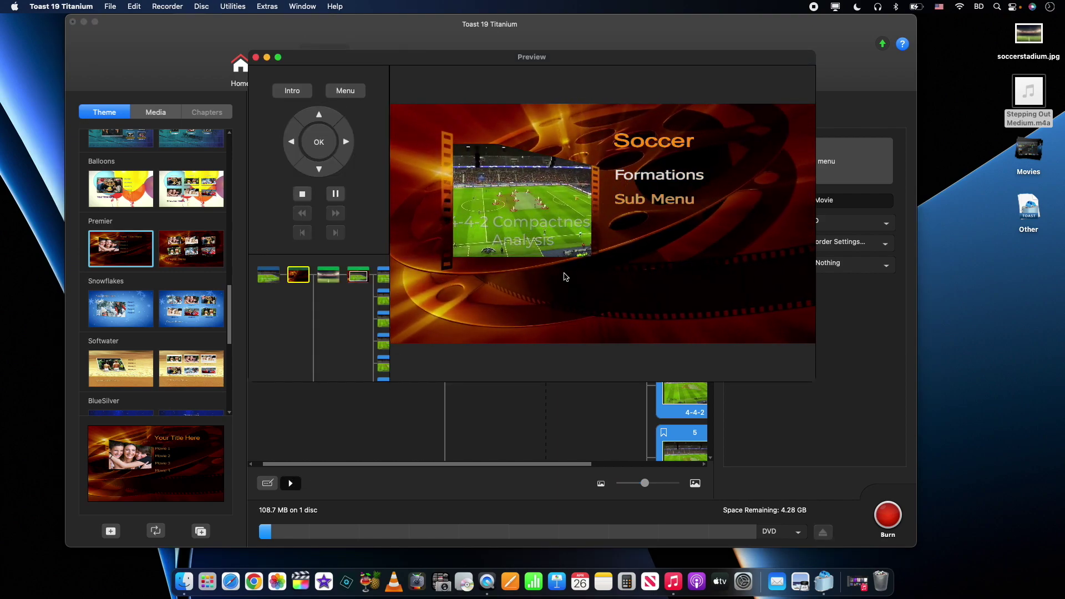
pyautogui.press('XF86AudioRaiseVolume')
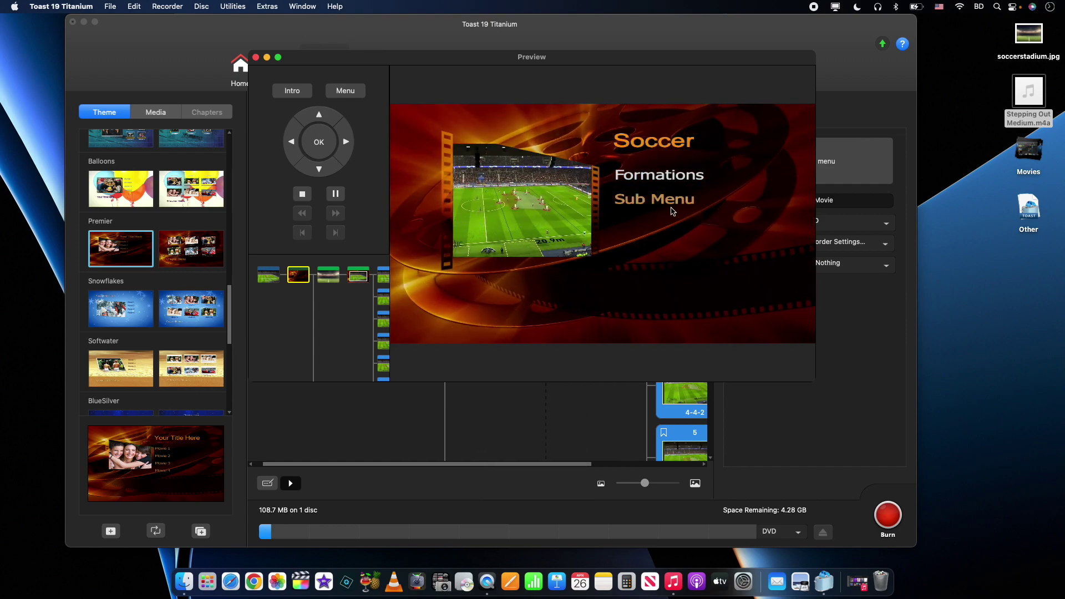
pyautogui.click(655, 181)
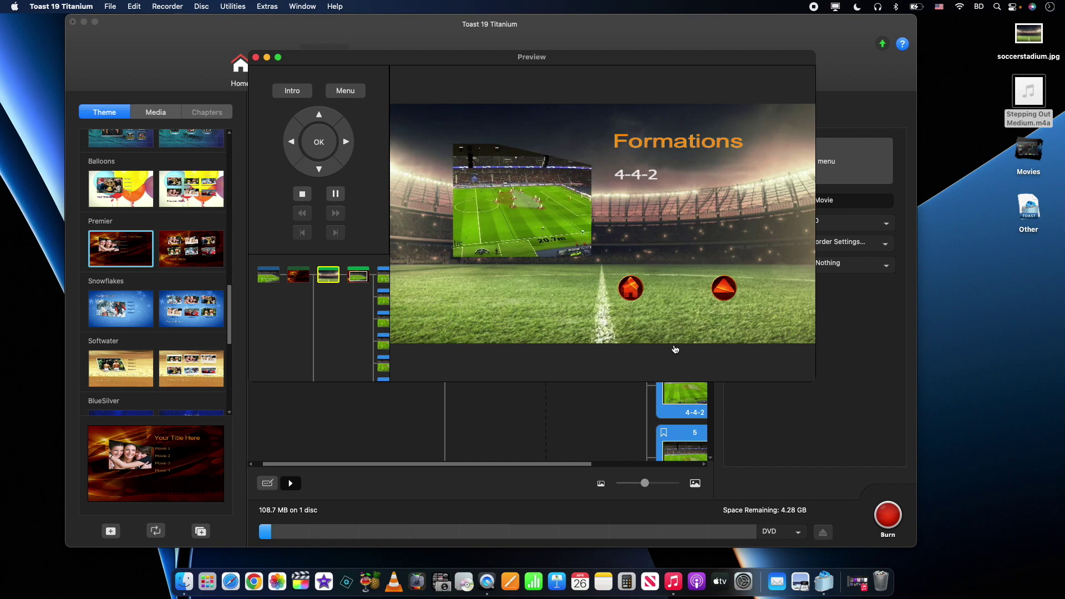
pyautogui.click(634, 292)
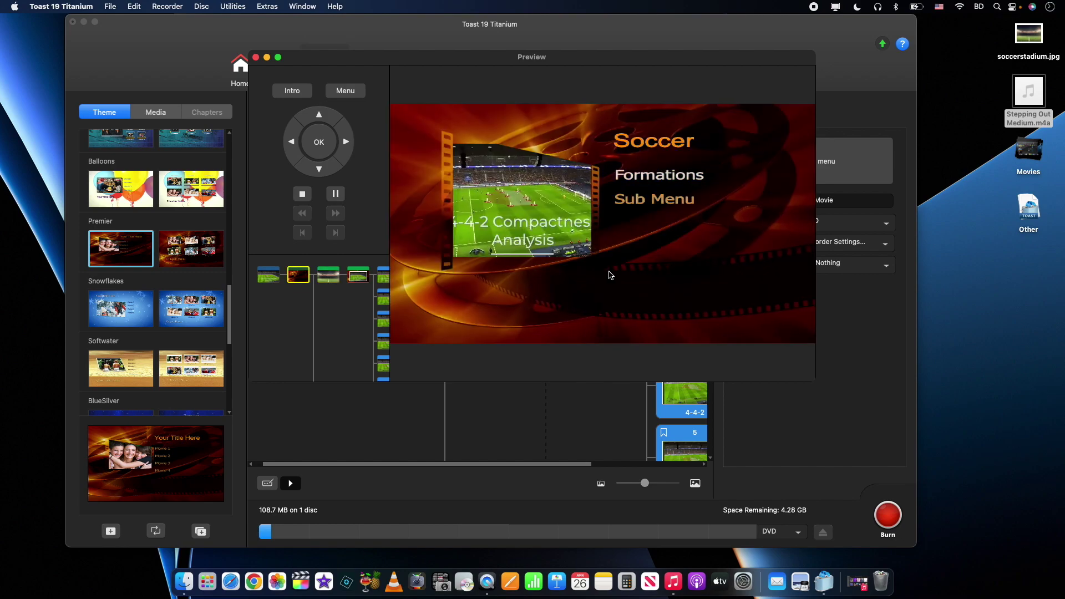
pyautogui.click(256, 58)
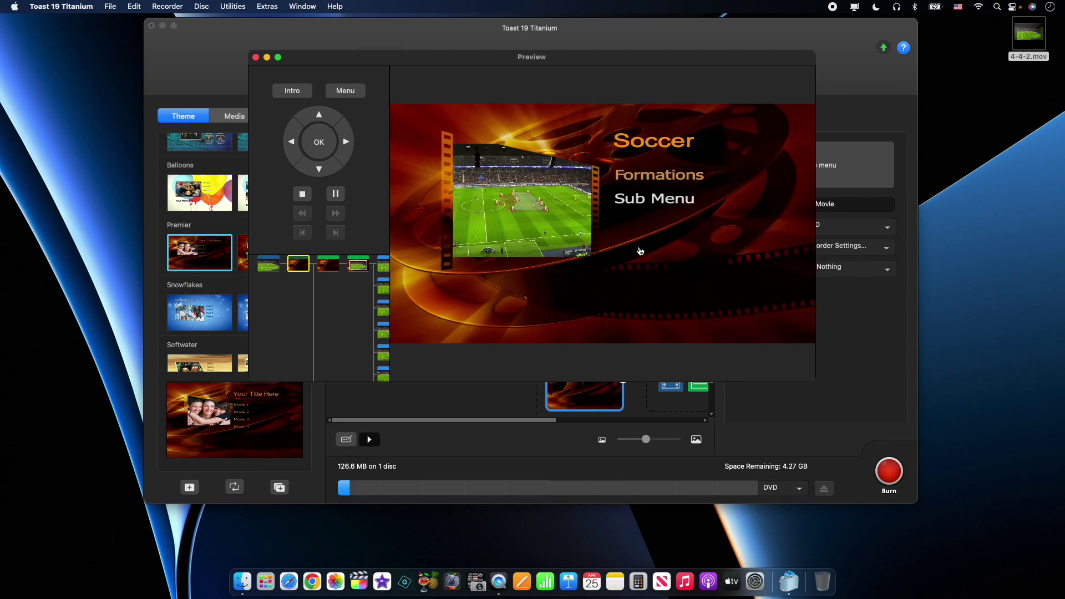
pyautogui.press('XF86AudioMute')
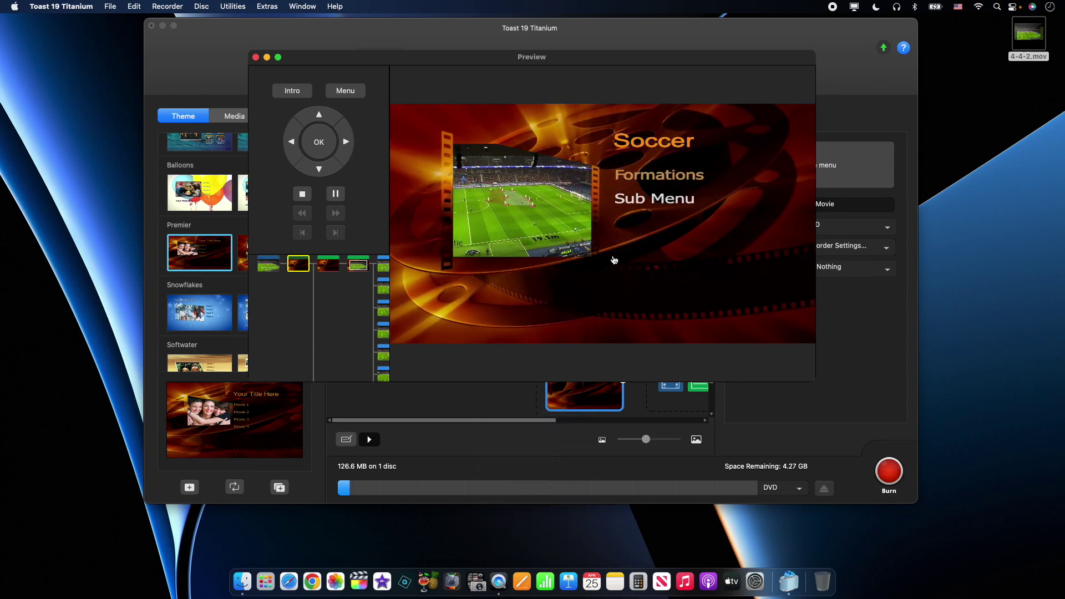
# Step: Keep DVD format, set destination to Disc Image, and confirm the disc name My Movie
pyautogui.click(256, 57)
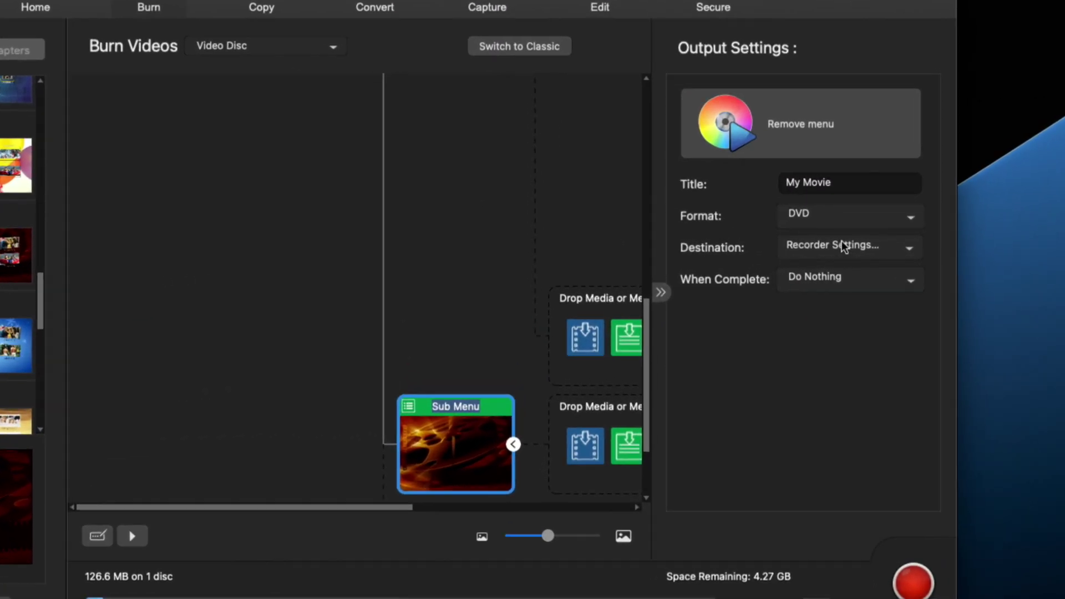
pyautogui.click(842, 227)
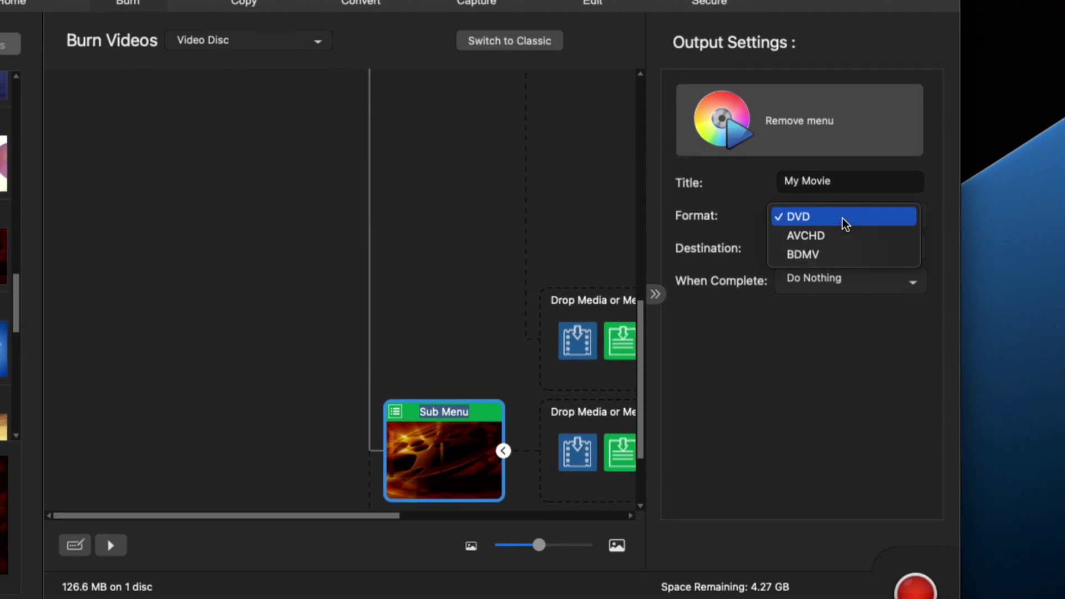
pyautogui.click(842, 218)
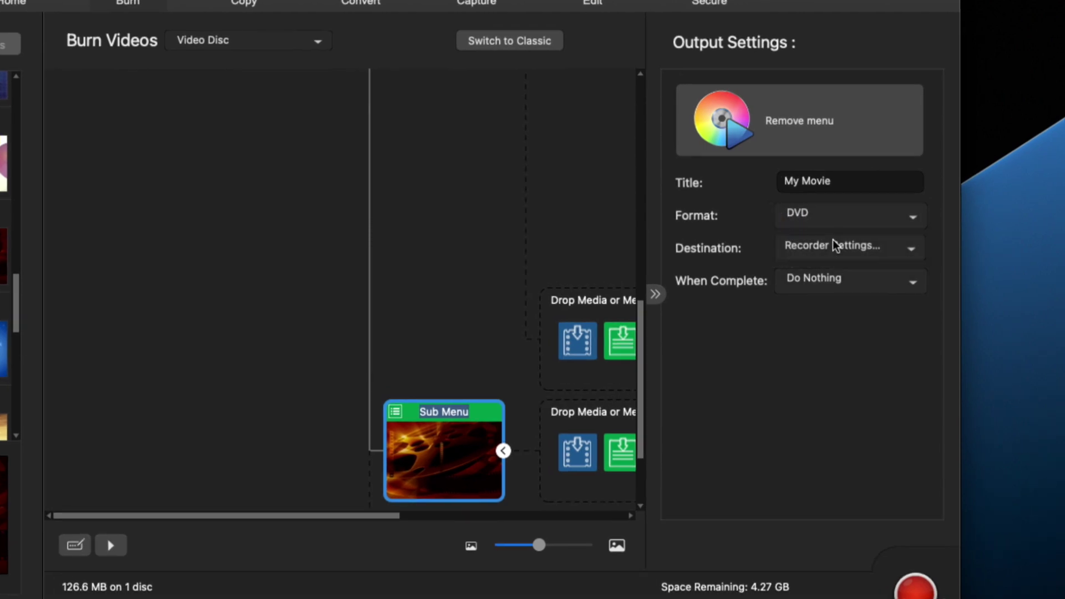
pyautogui.click(833, 240)
pyautogui.click(830, 277)
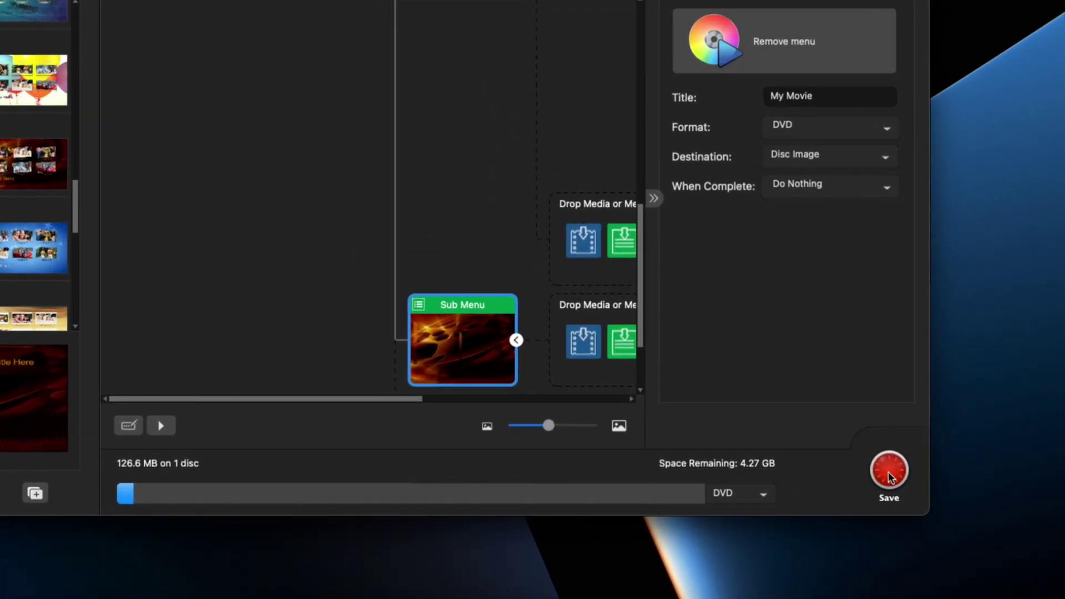
pyautogui.click(888, 472)
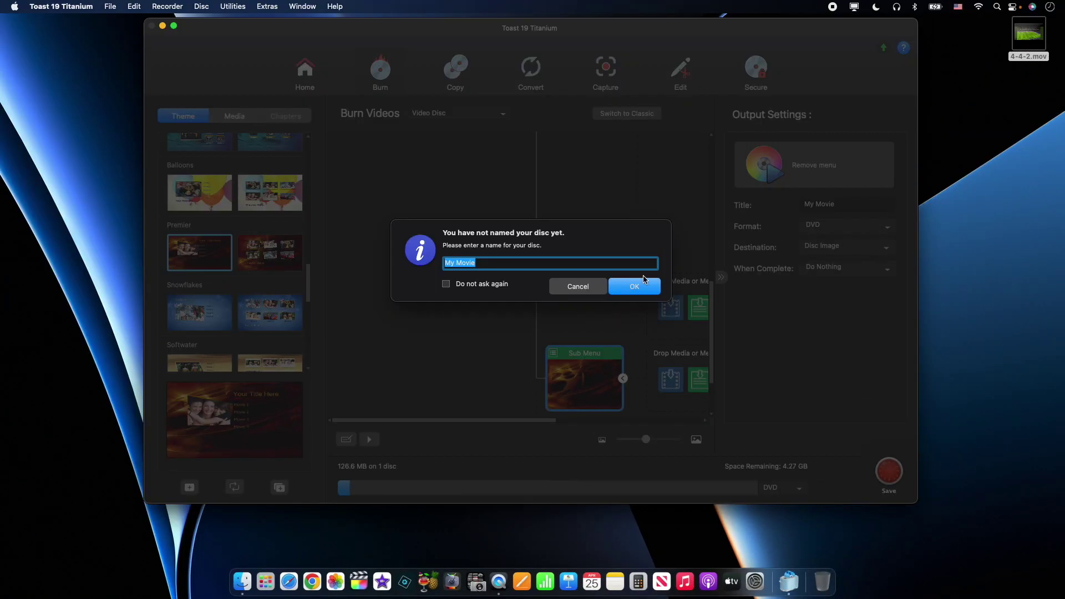
pyautogui.click(634, 284)
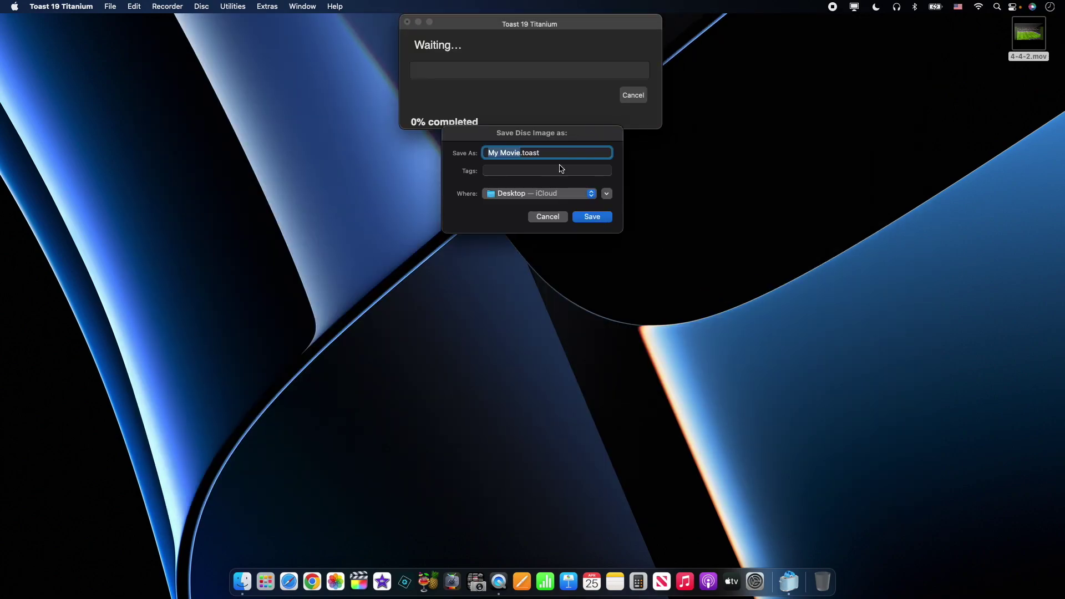
# Step: Save the disc image as My Movie.toast on the Desktop and let rendering finish
pyautogui.click(591, 217)
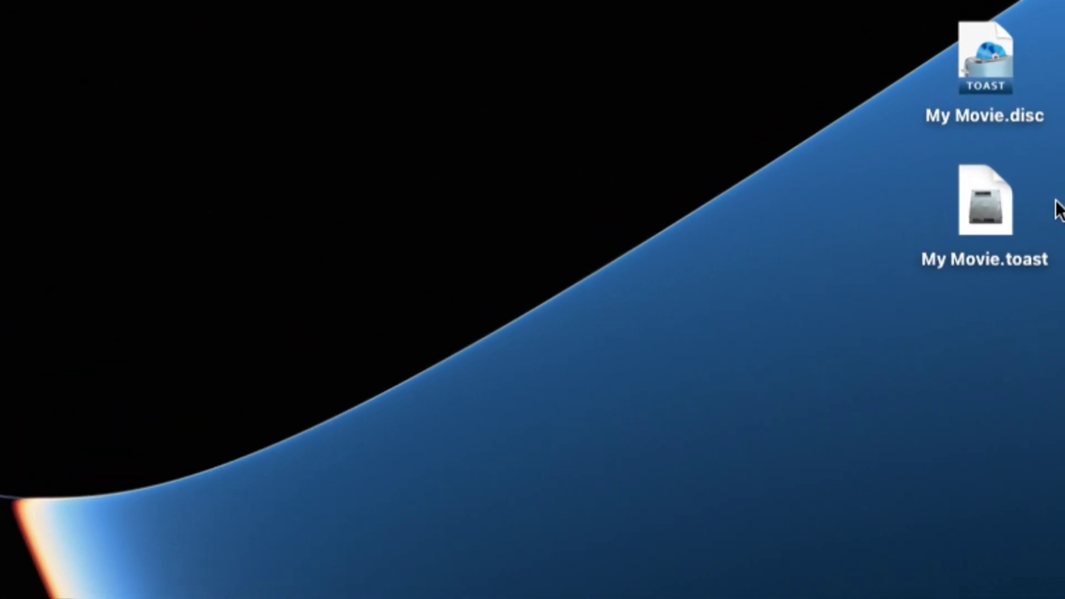
# Step: Mount My Movie.toast from the desktop and launch VLC media player
pyautogui.click(1022, 203)
pyautogui.doubleClick(974, 216)
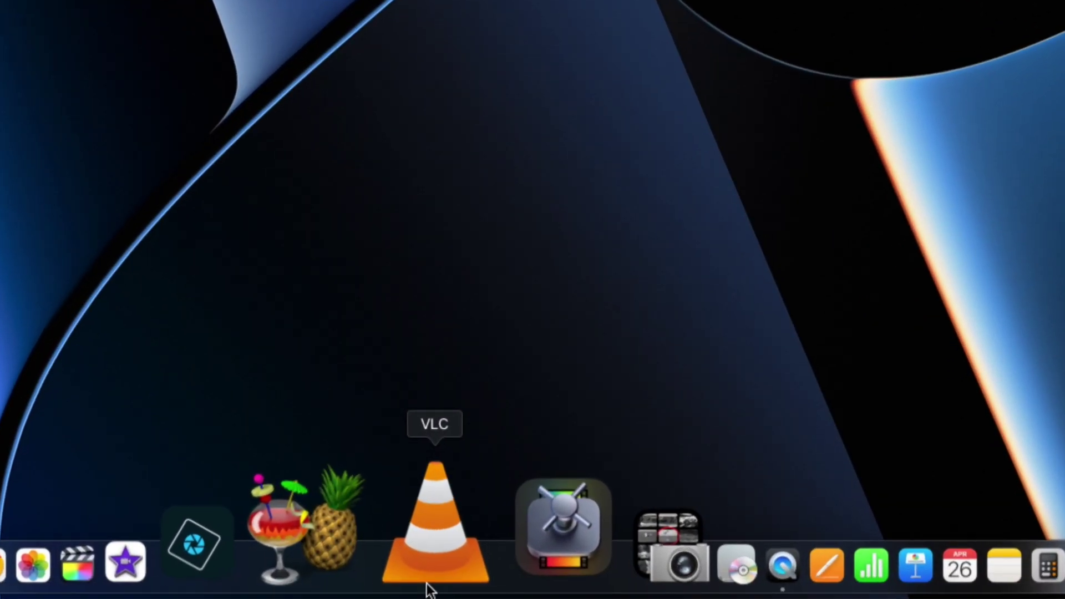
pyautogui.click(431, 552)
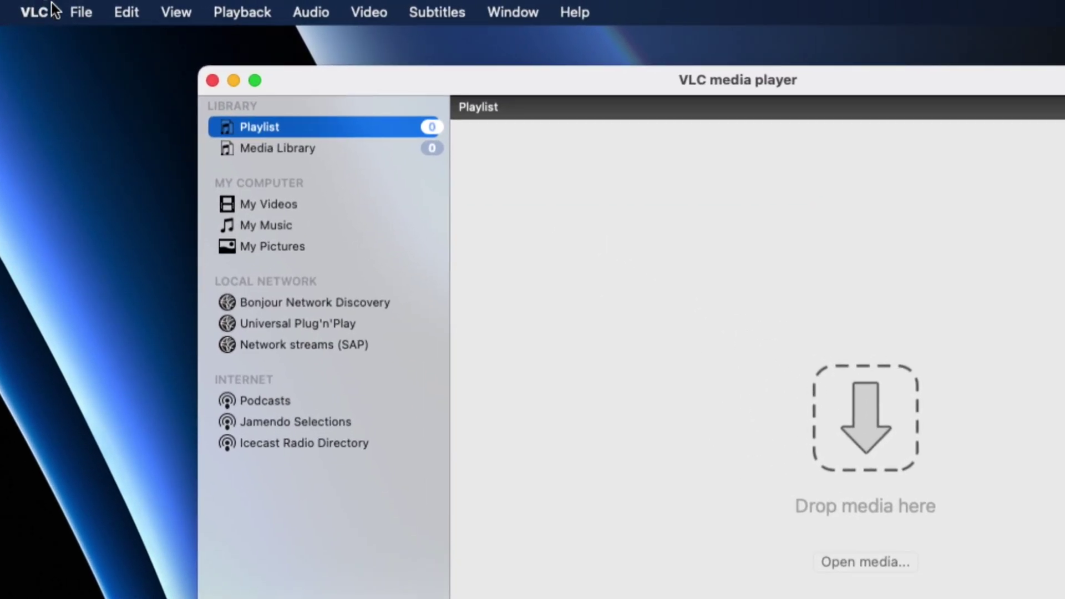
# Step: Open the mounted My Movie disc in VLC and start playback
pyautogui.click(68, 8)
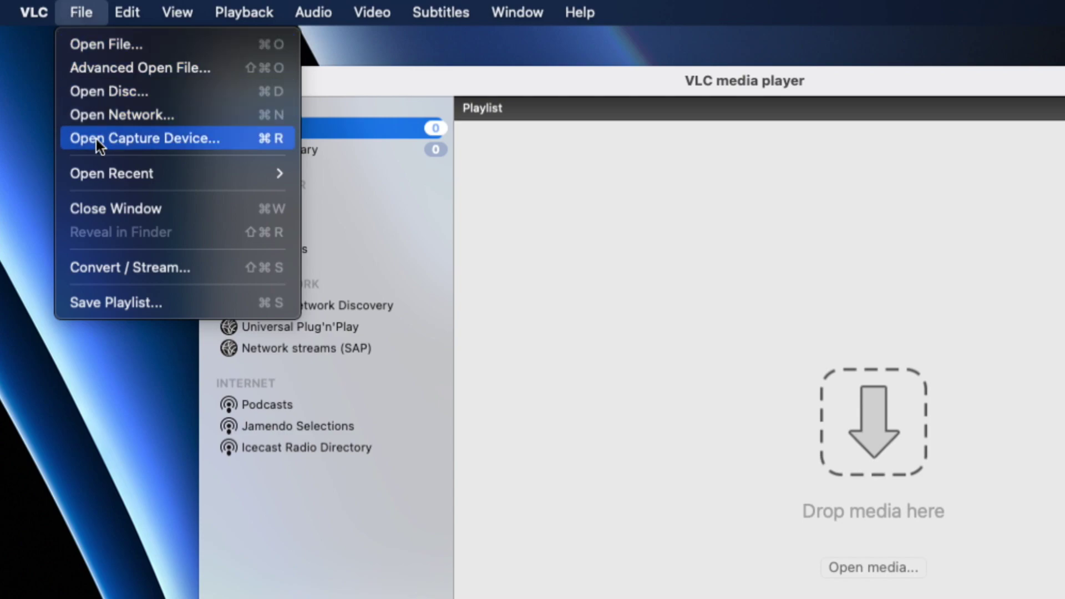
pyautogui.click(111, 91)
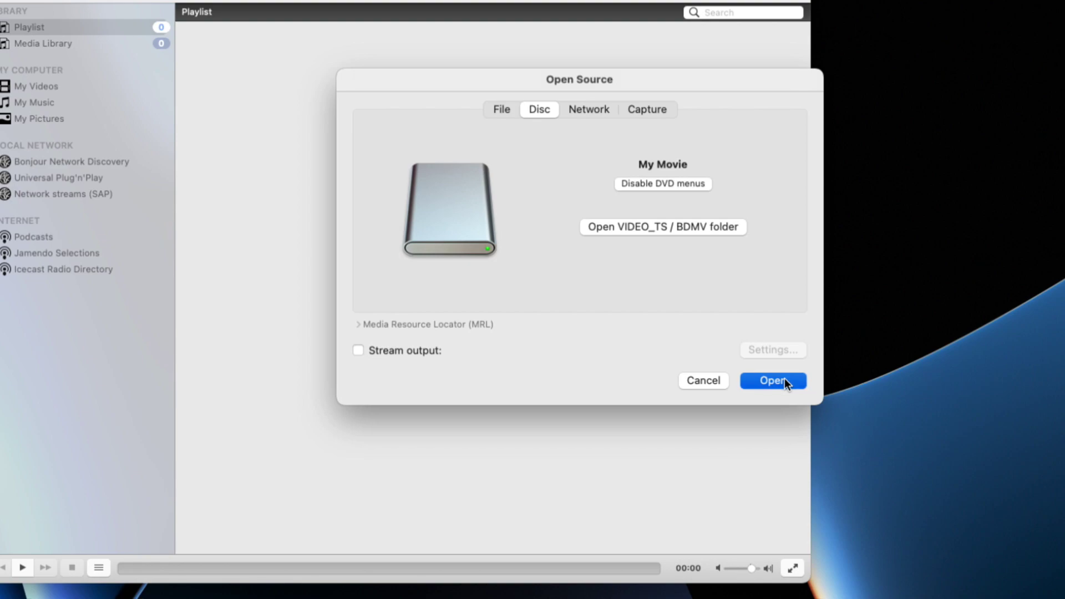
pyautogui.click(785, 381)
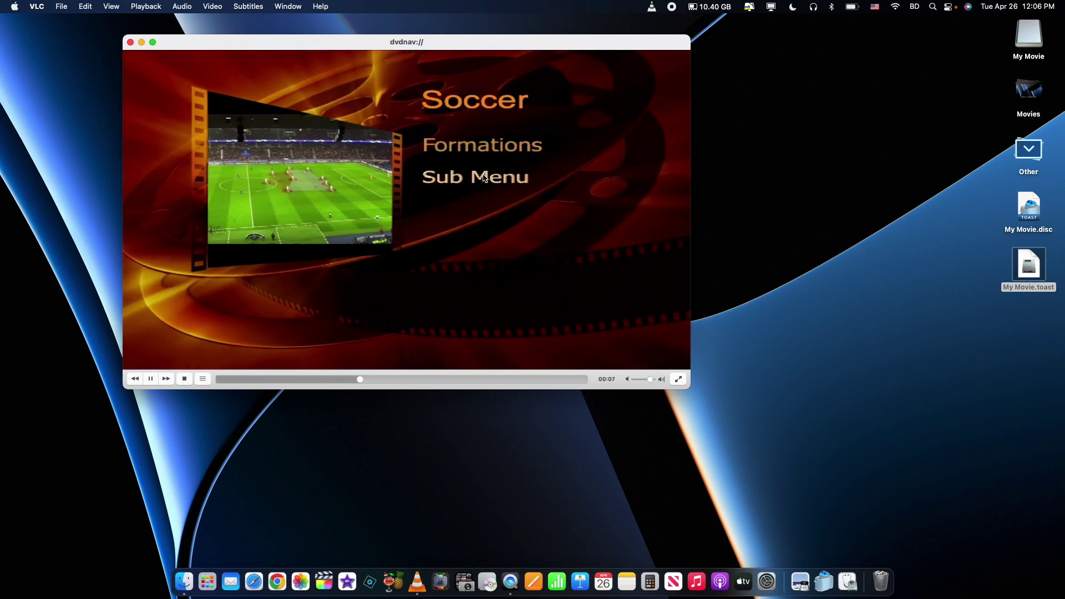
# Step: Go into Formations, open the 4-4-2 chapter menu, then return to the main menu
pyautogui.click(484, 144)
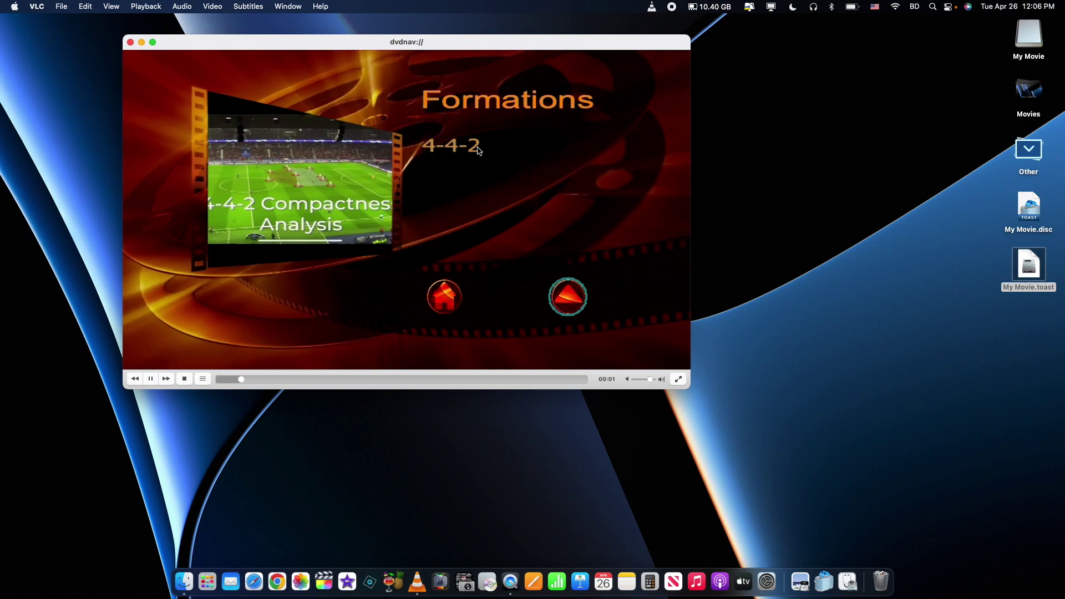
pyautogui.click(461, 147)
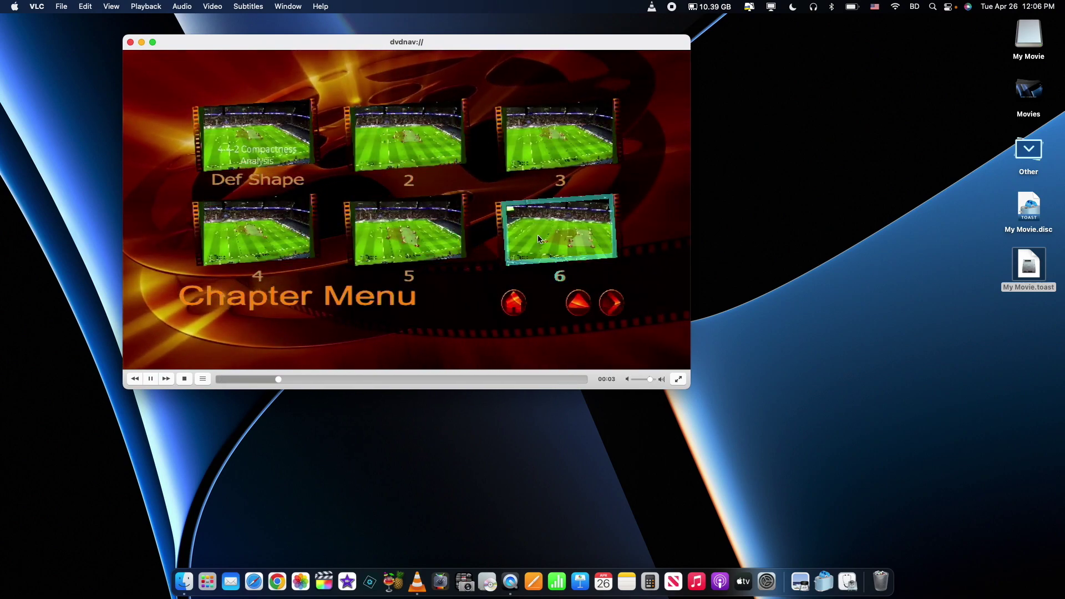
pyautogui.click(512, 302)
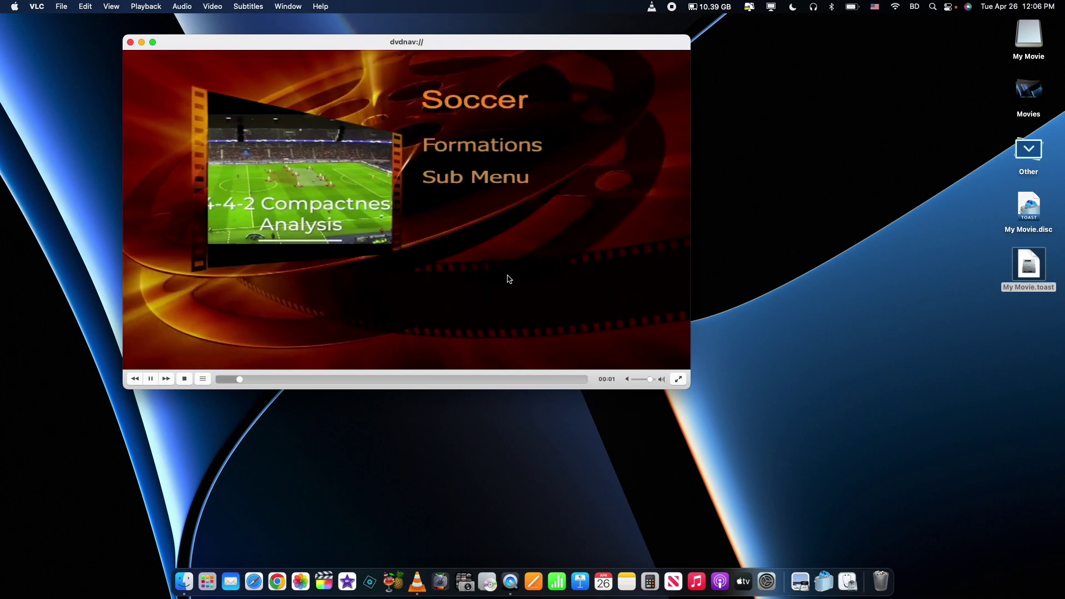